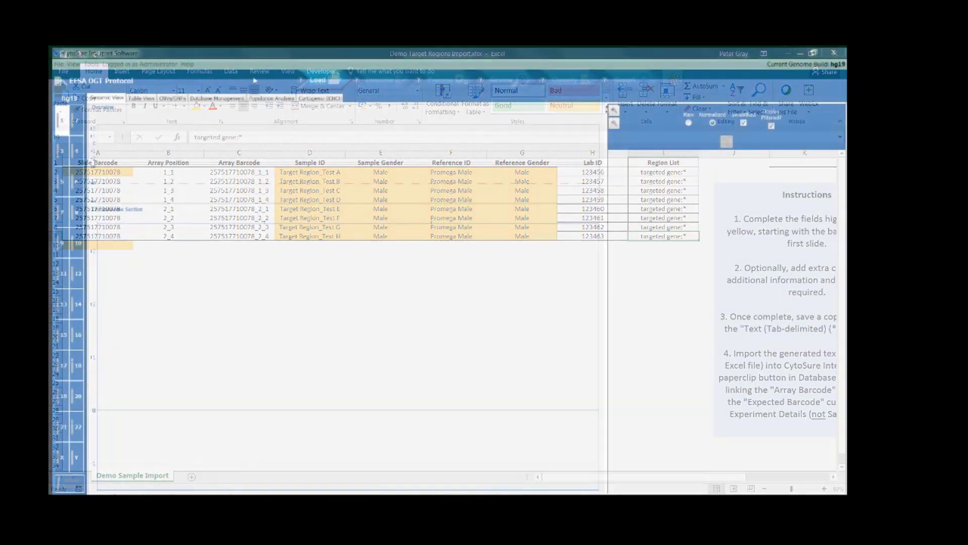
Start a database data import without an existing parser, loading Demo Target Regions Import.txt from the desktop's Advanced software training > Target Regions folder
click(229, 99)
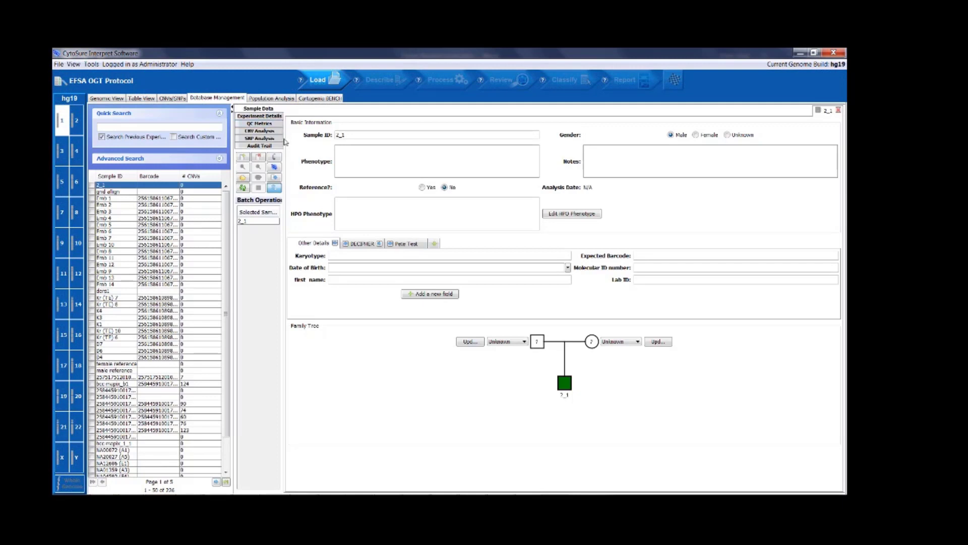
click(275, 160)
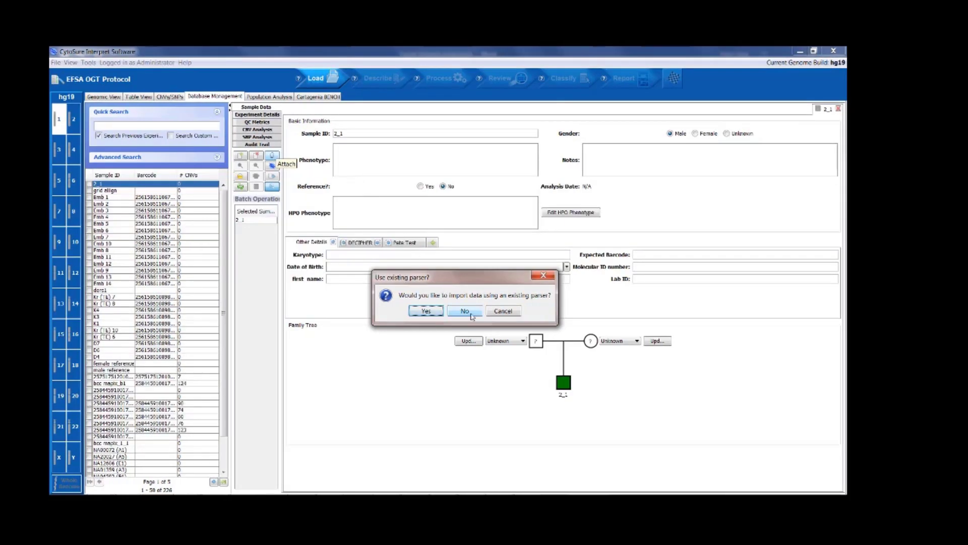
click(465, 310)
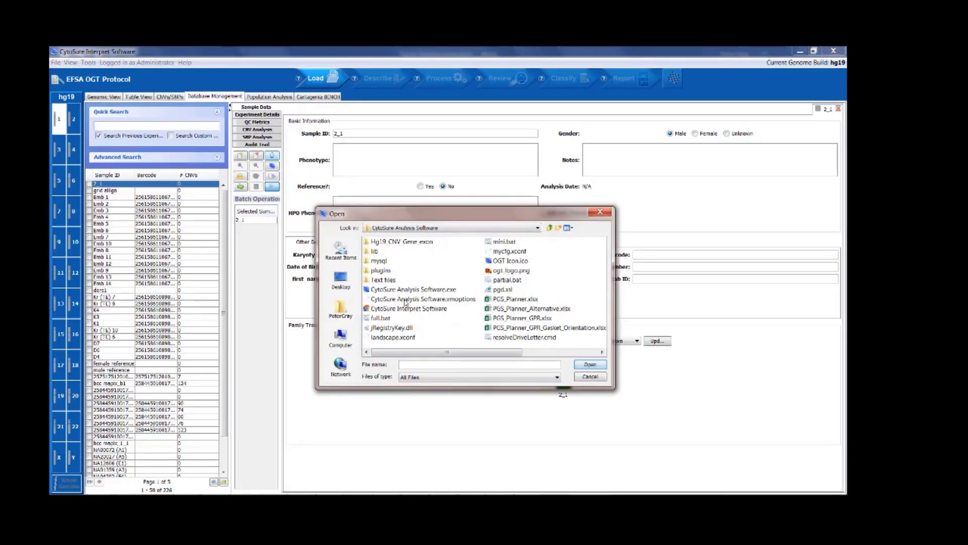
click(351, 286)
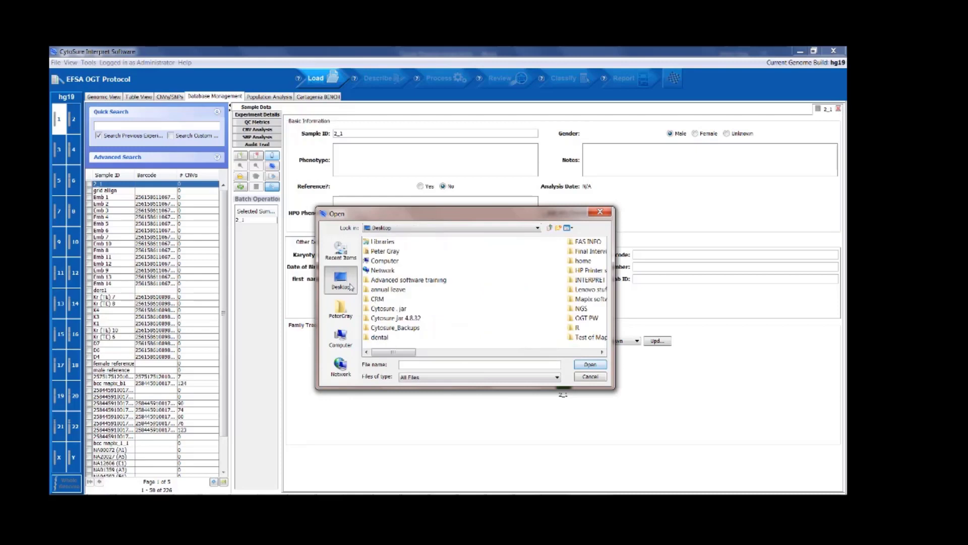
double_click(391, 280)
double_click(391, 271)
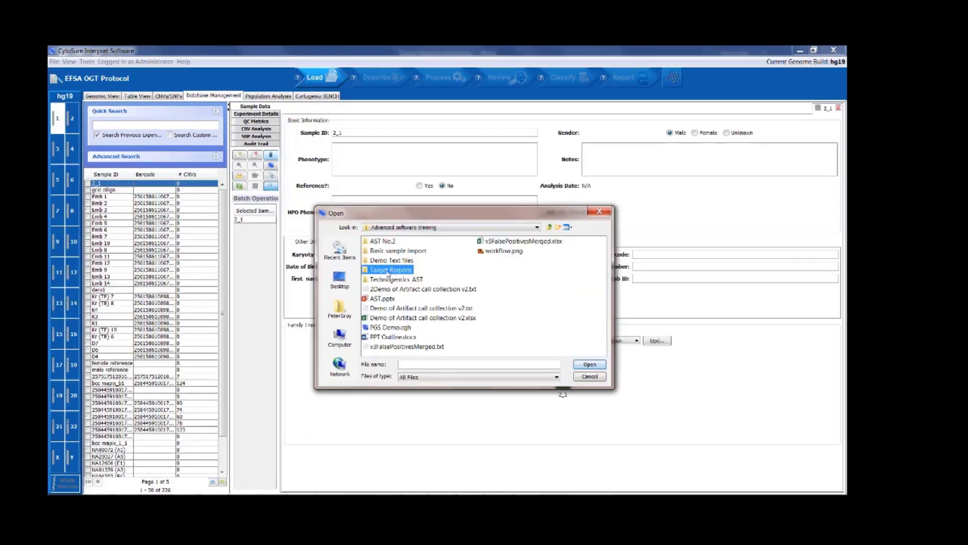
double_click(388, 276)
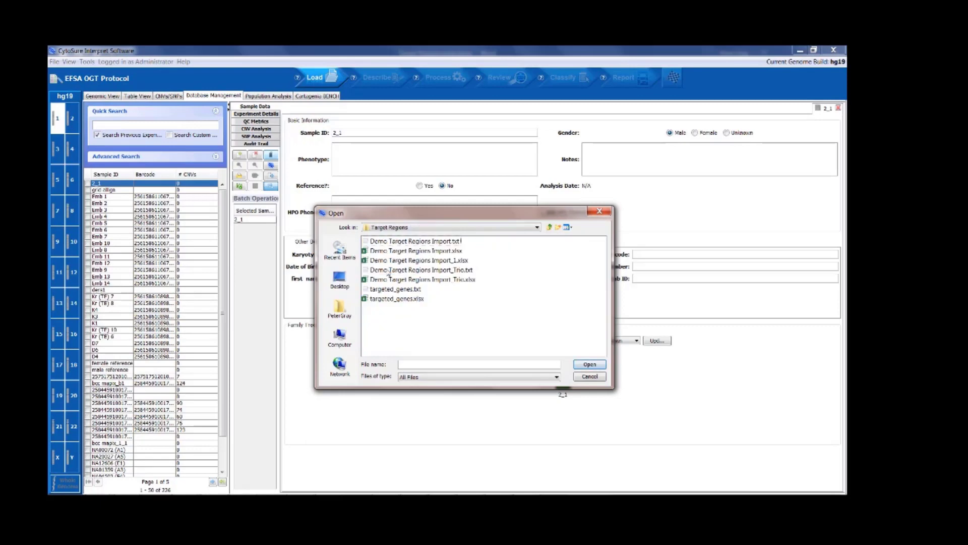
double_click(395, 242)
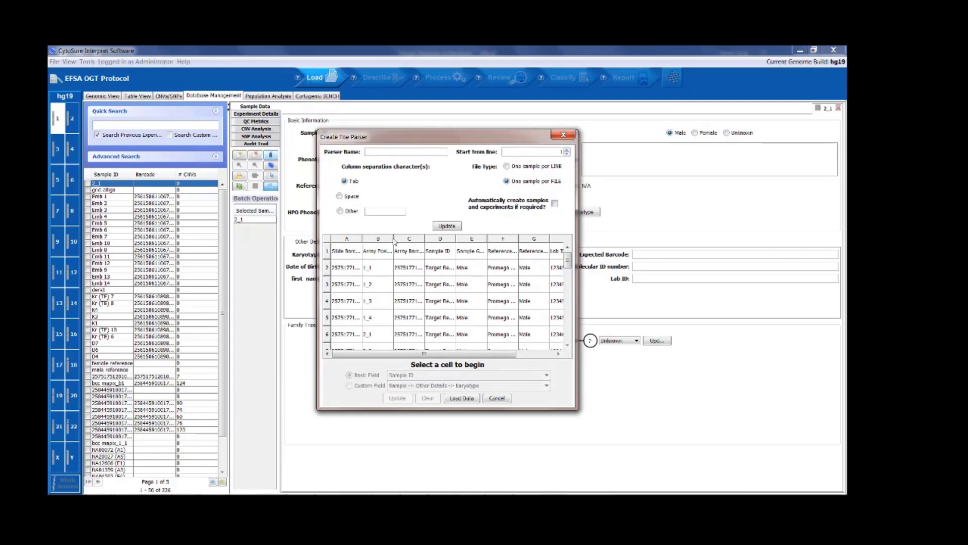
Name the tab-separated parser "Demo Target regions import" and map the Array Barcode header to custom field Experiment -> General -> Expected Barcode
text(Demo Target regions import)
click(349, 182)
click(420, 253)
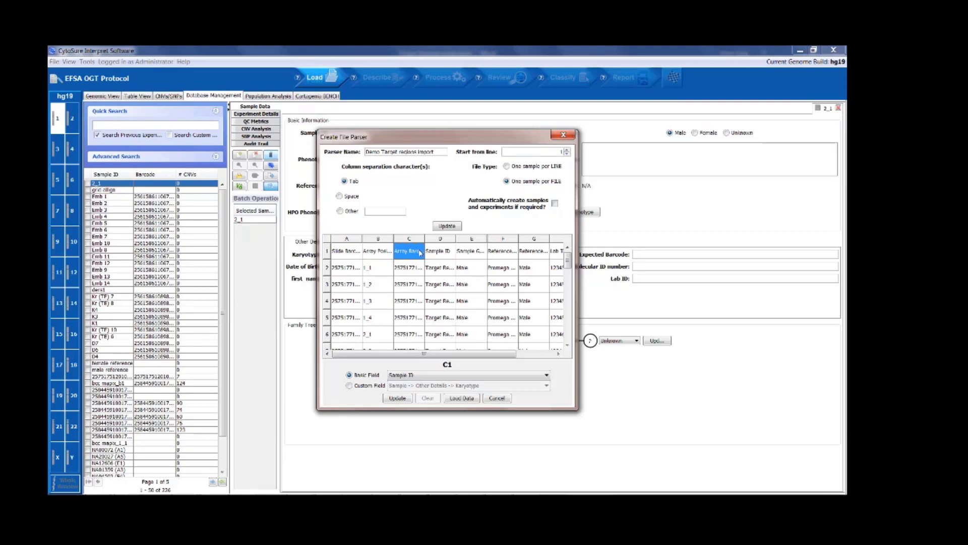
click(349, 386)
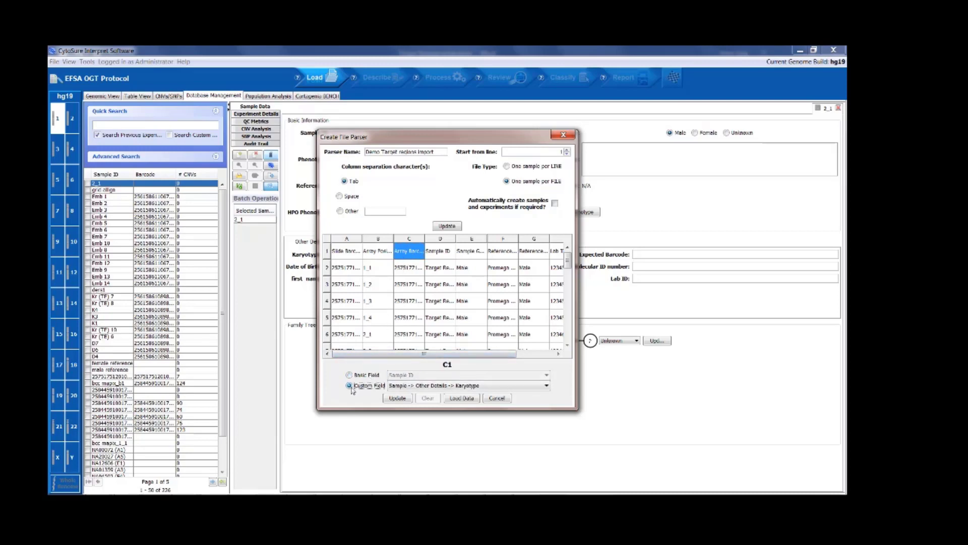
click(547, 386)
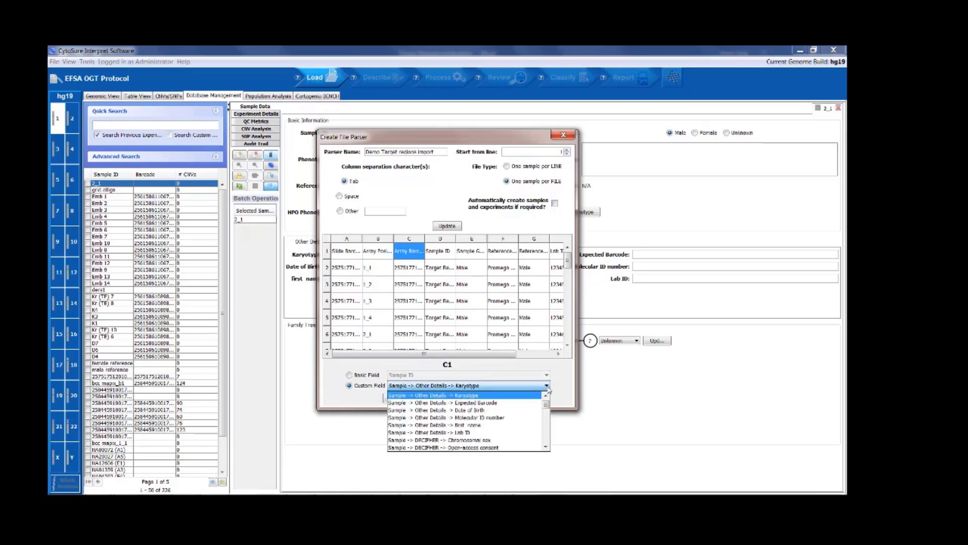
click(546, 447)
click(546, 448)
click(546, 447)
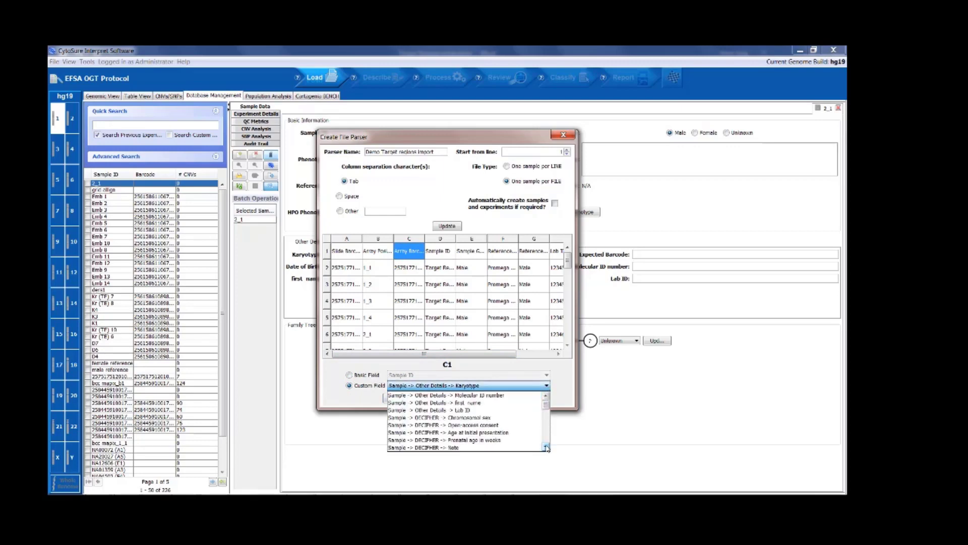
click(546, 448)
click(547, 447)
click(546, 447)
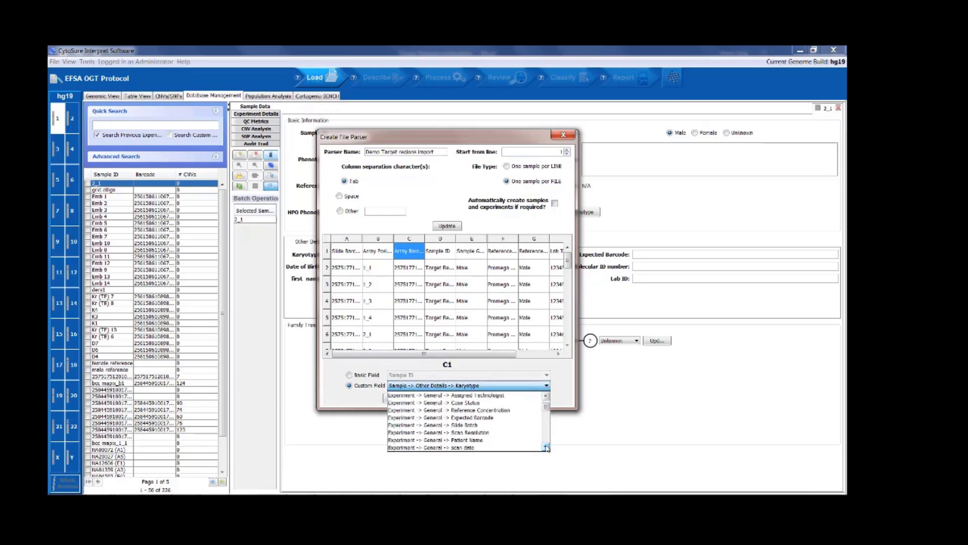
click(490, 418)
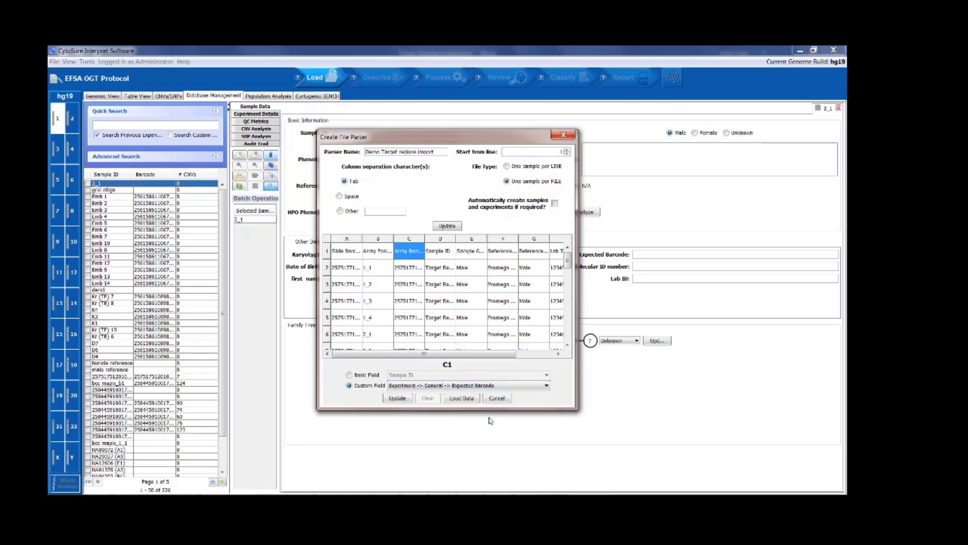
click(397, 398)
Map the Sample ID header to the basic field Sample ID and the sample gender header to Sample Gender
click(439, 253)
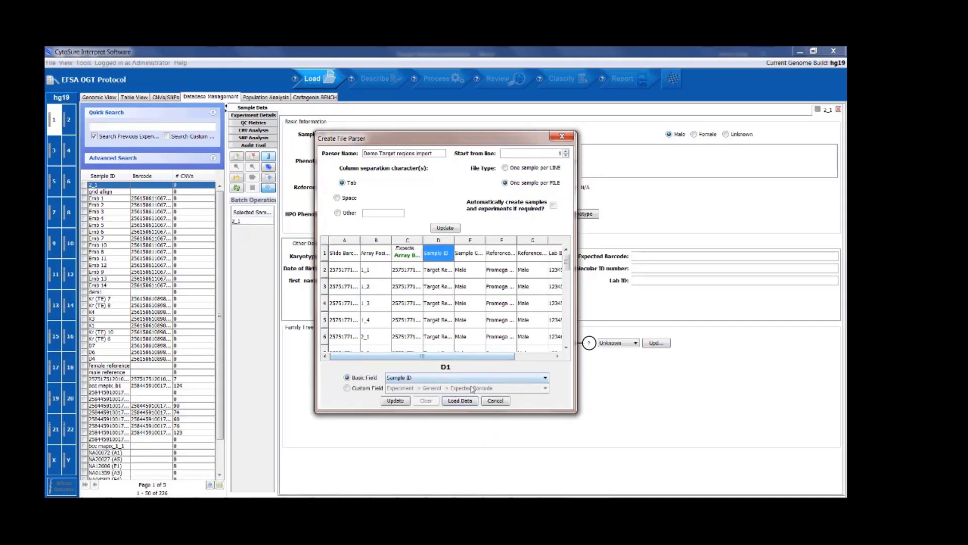
click(396, 401)
click(470, 253)
click(529, 378)
click(474, 395)
click(403, 401)
Map the two reference headers in columns F and G to the basic fields Reference ID and Reference Gender
click(502, 253)
click(545, 378)
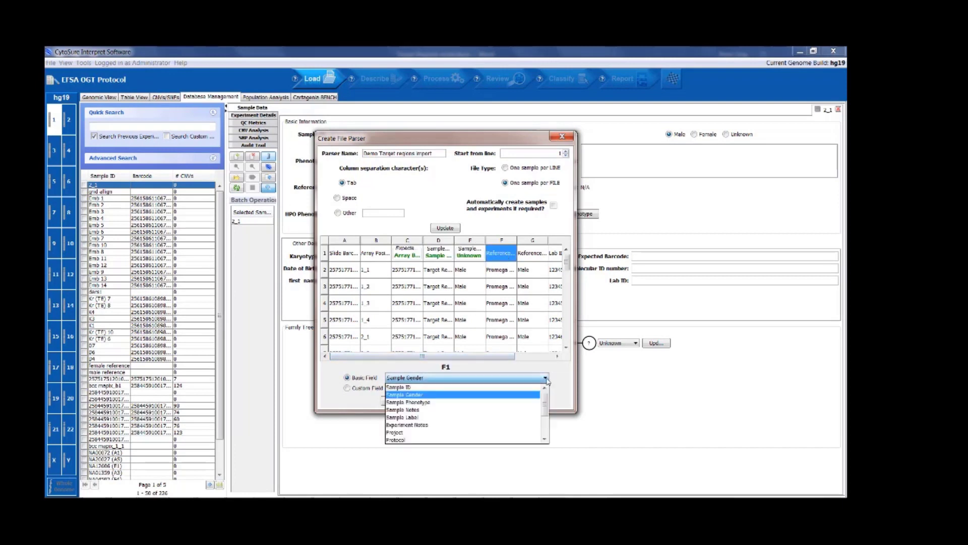
click(480, 437)
click(398, 401)
click(533, 253)
click(545, 378)
click(479, 441)
click(401, 403)
Map the Lab ID header to the custom field Sample -> Other Details -> Lab ID
click(557, 356)
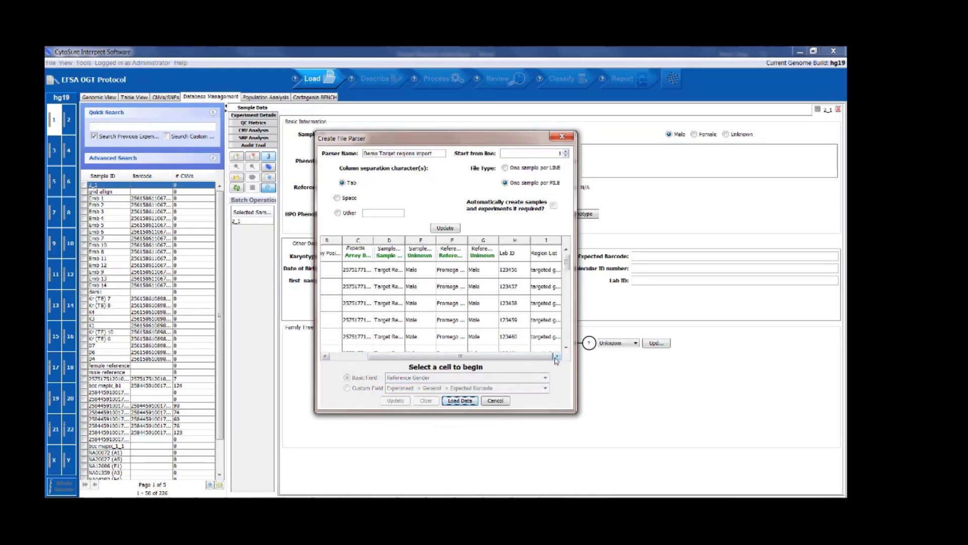
click(515, 253)
click(546, 378)
click(545, 441)
click(353, 390)
click(545, 388)
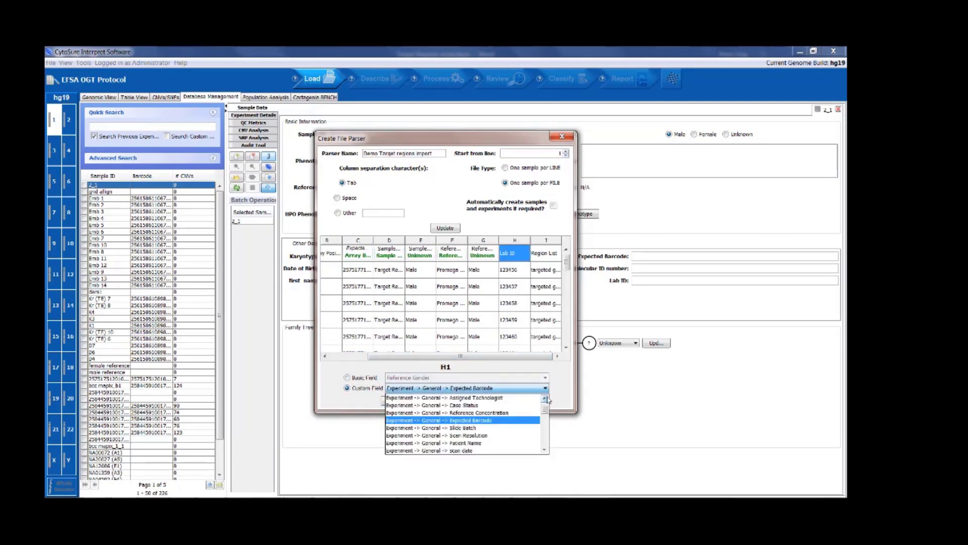
scroll(484, 424, up, 3)
click(488, 414)
click(396, 401)
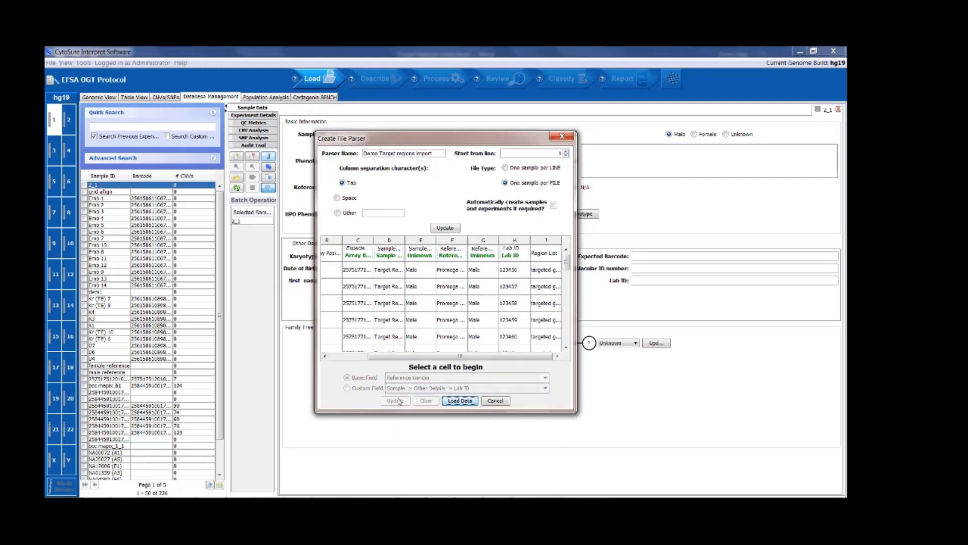
Map the Region List header to the basic field Target Region(s)
click(550, 256)
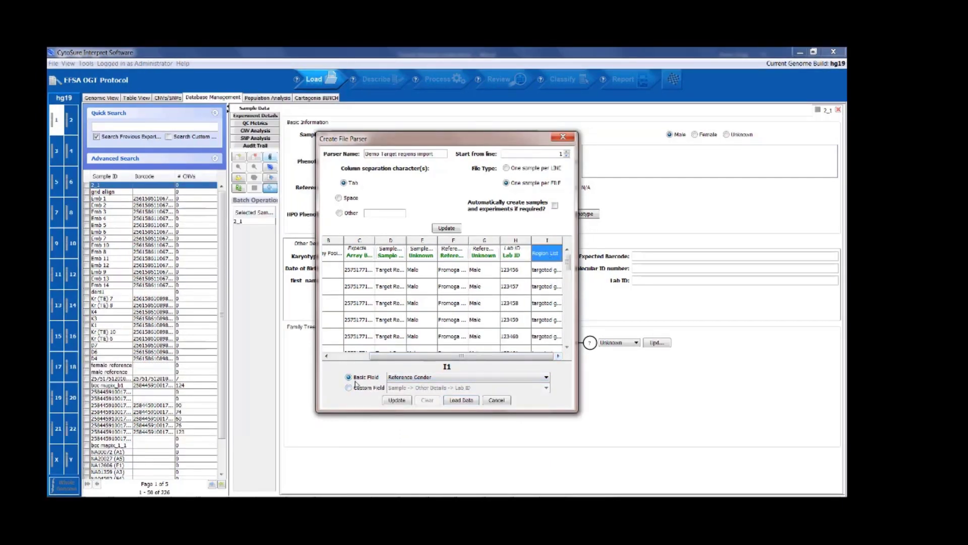
click(546, 378)
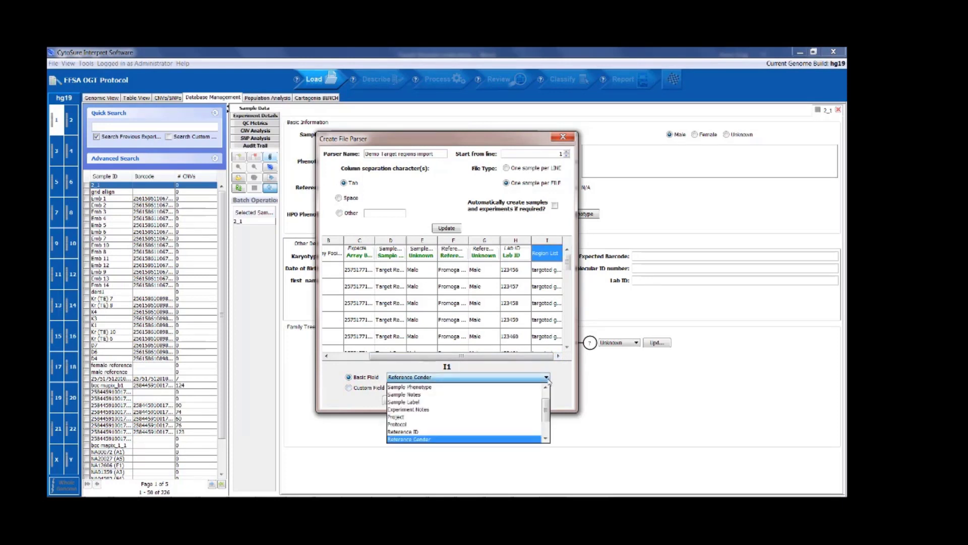
drag(547, 411, 547, 428)
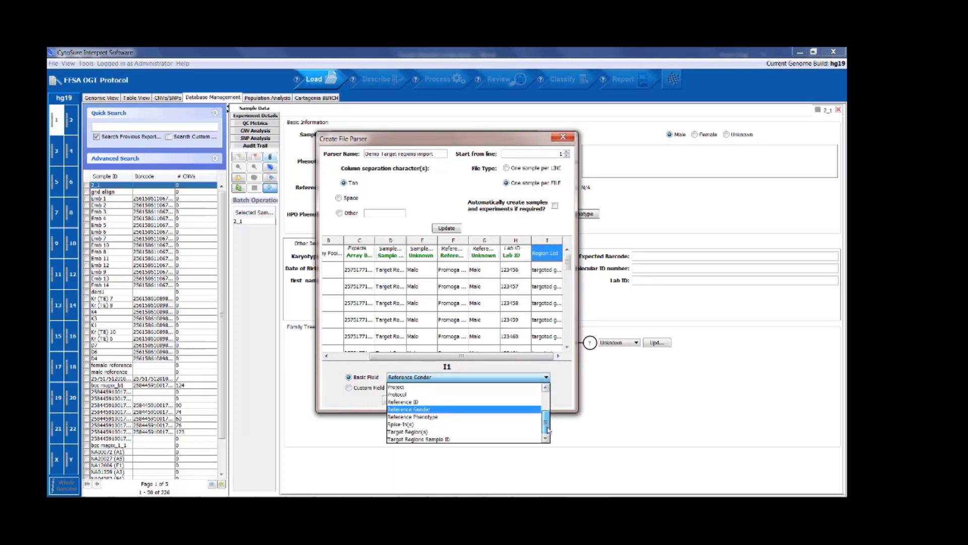
click(449, 433)
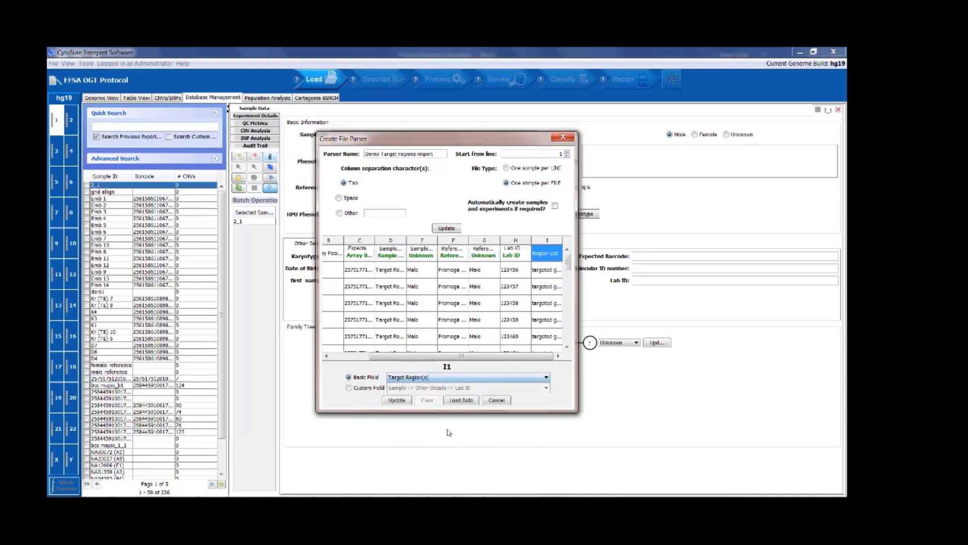
click(397, 401)
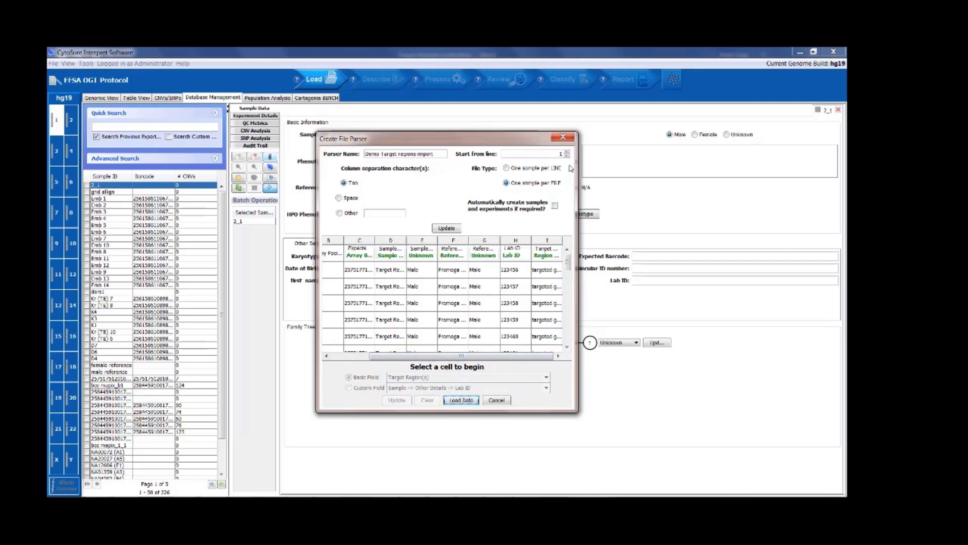
Set the parser to start from line 2 with one sample per line and automatic sample and experiment creation, and update the preview
click(507, 170)
click(554, 206)
click(449, 228)
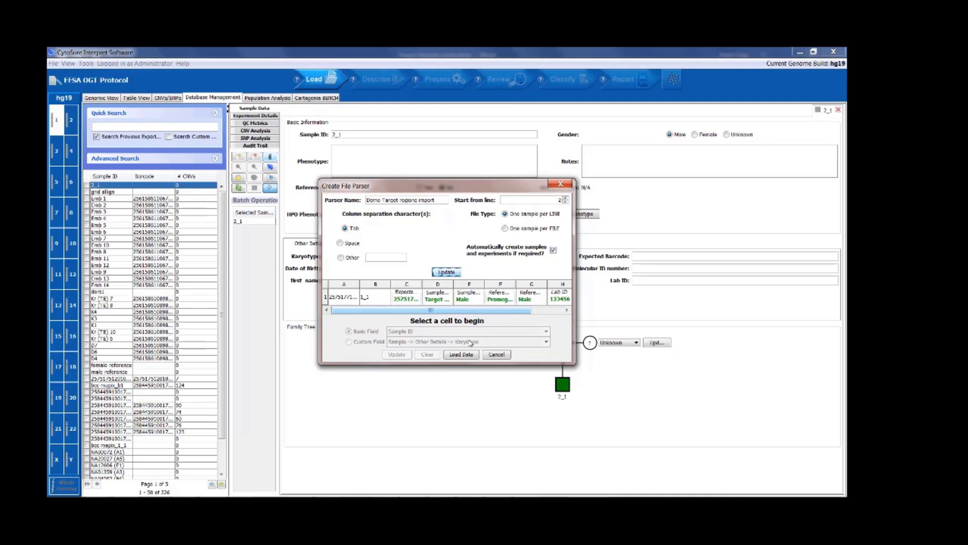
Load the data with the new parser, importing the test file and continuing past the reported line errors
click(461, 354)
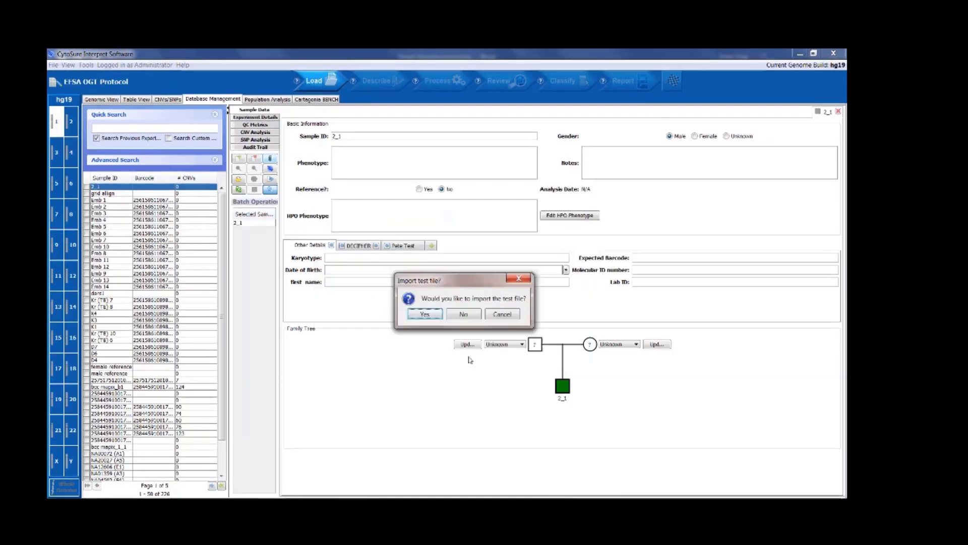
click(425, 315)
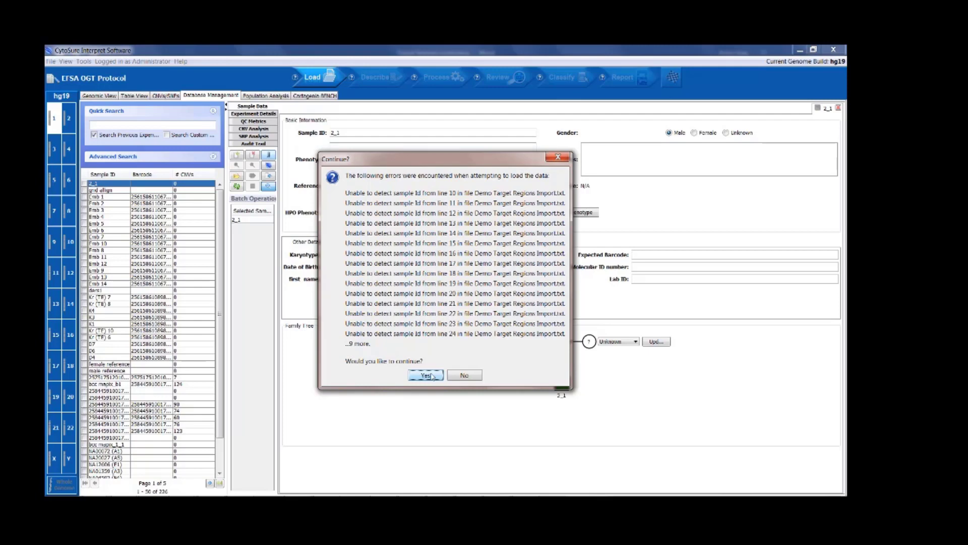
click(427, 376)
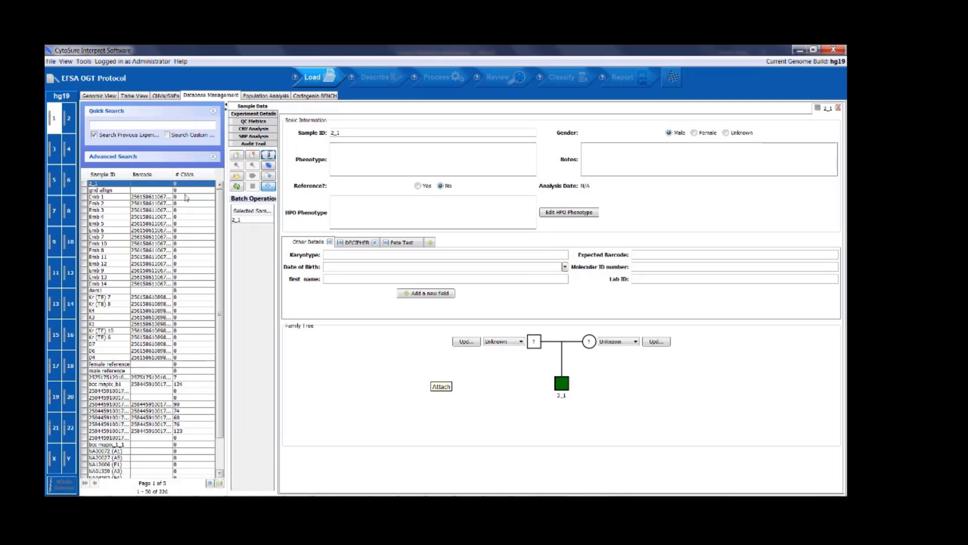
Examine the experiment details of Target Region_Test H, reading through its target regions there and in the target region editor
click(103, 97)
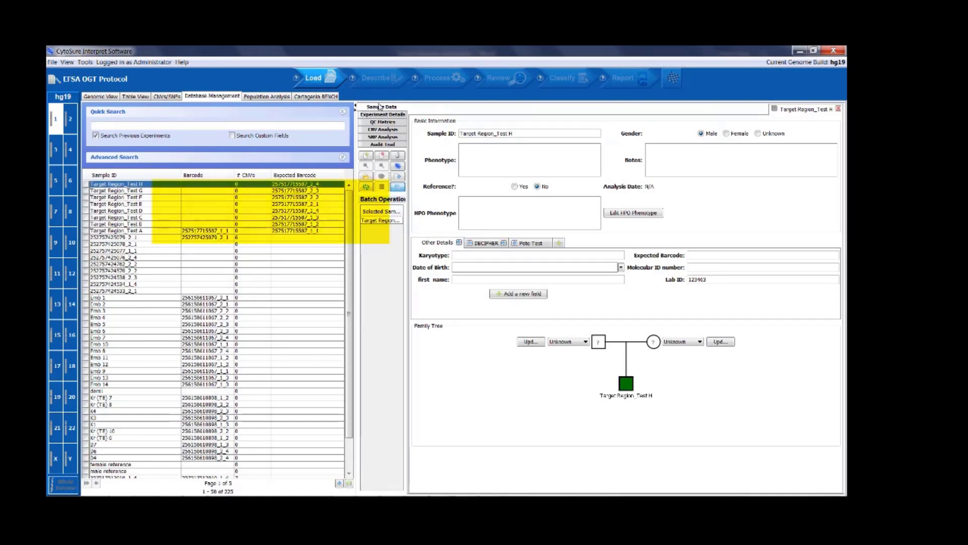
click(394, 116)
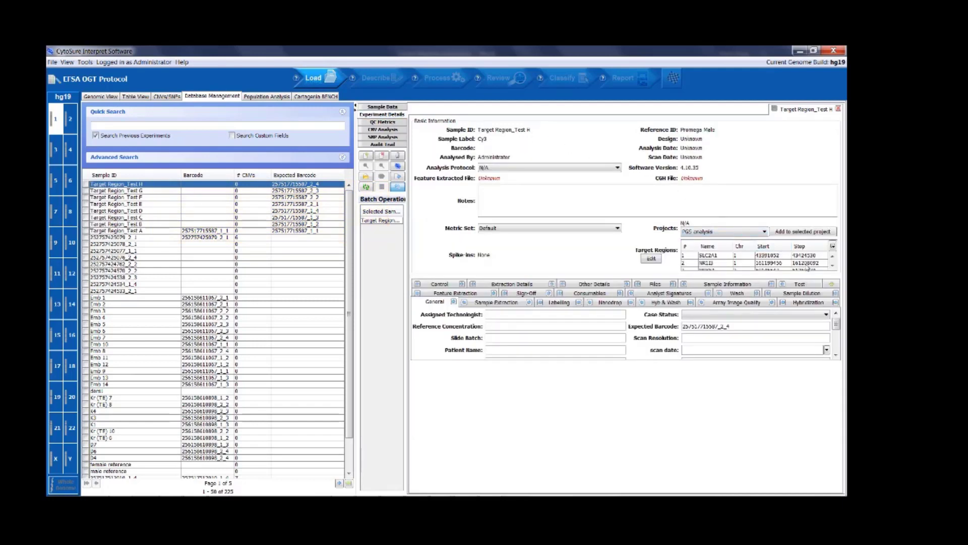
click(832, 266)
click(833, 267)
click(832, 266)
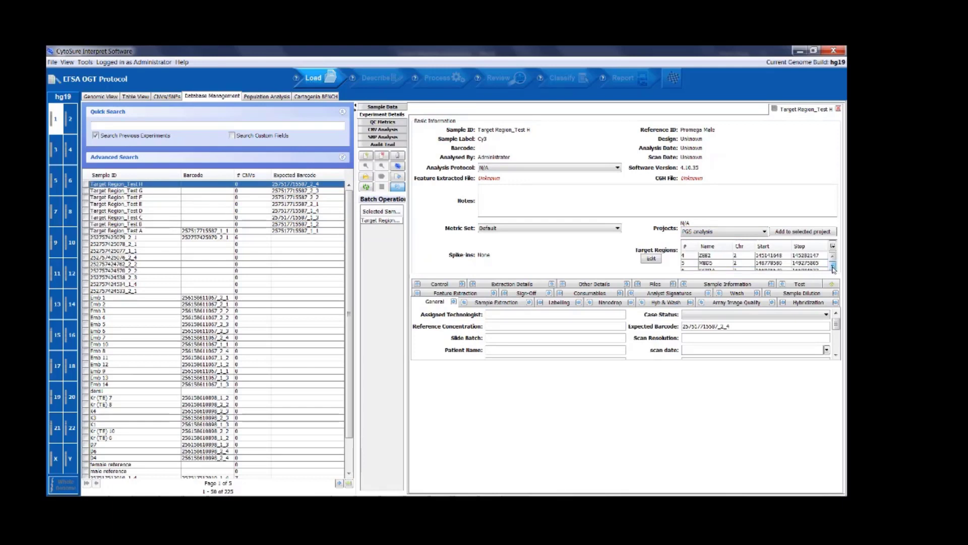
click(832, 267)
click(833, 266)
click(832, 266)
click(832, 267)
click(833, 267)
click(833, 267)
click(833, 267)
click(833, 267)
click(832, 267)
click(833, 267)
click(833, 266)
click(832, 267)
click(833, 267)
click(832, 267)
click(651, 258)
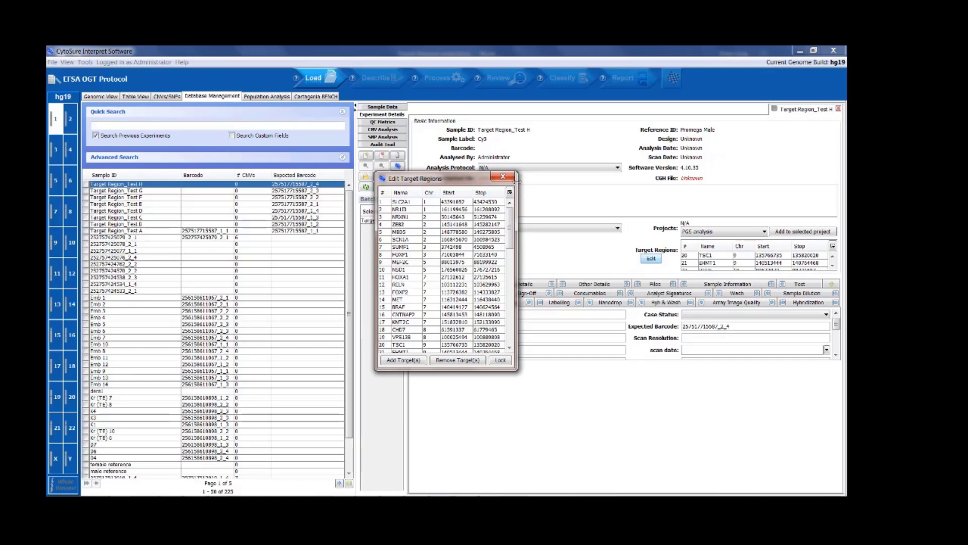
click(512, 178)
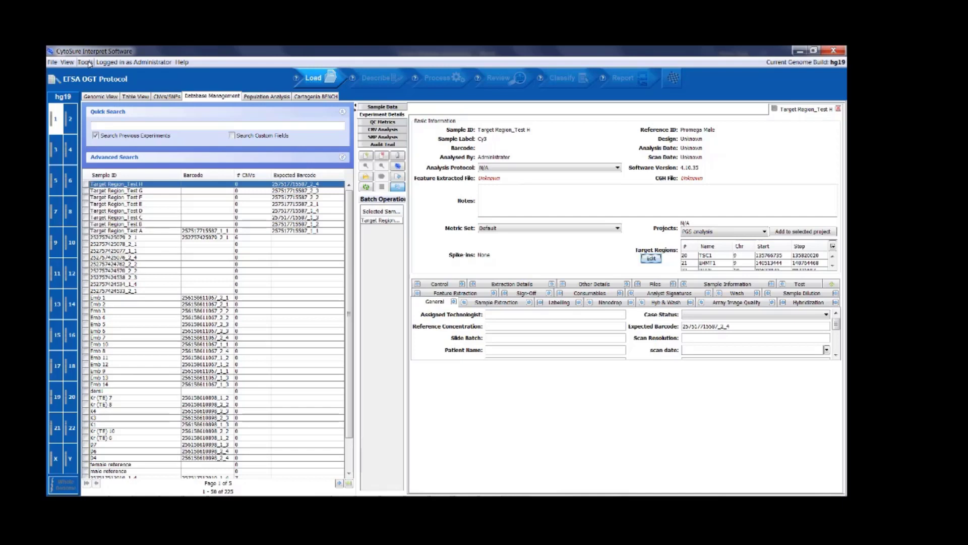
Set up batch processing with all the feature-extracted text files from the subfolder of Target Regions
click(87, 62)
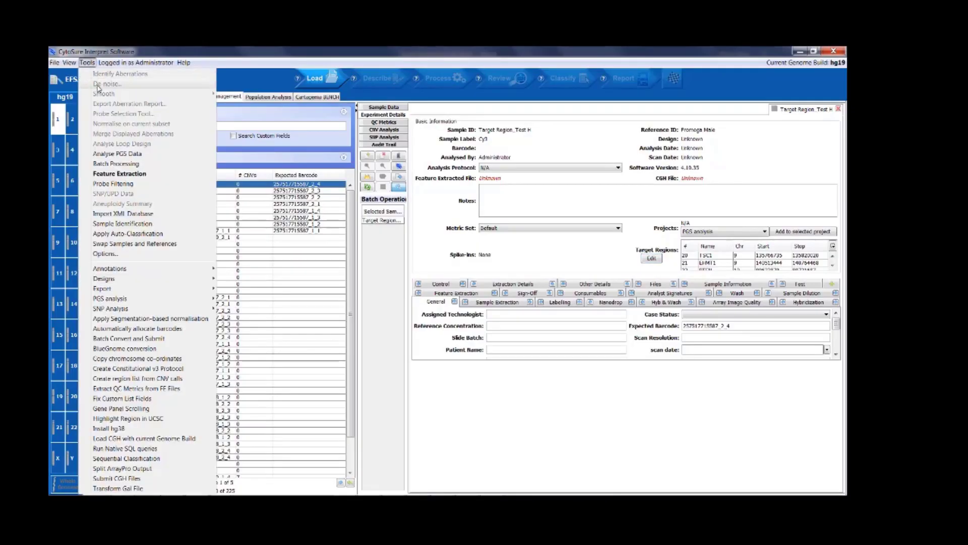
click(117, 164)
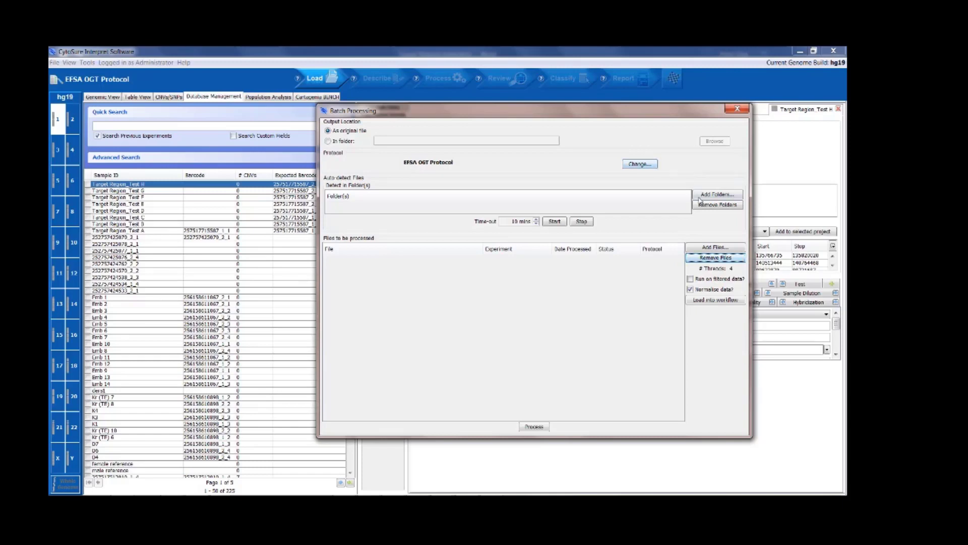
click(720, 247)
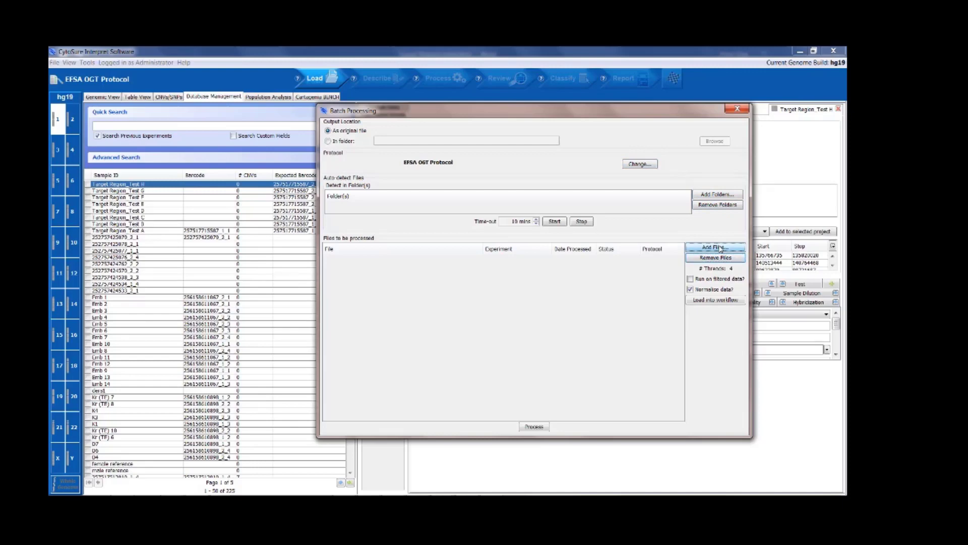
double_click(460, 242)
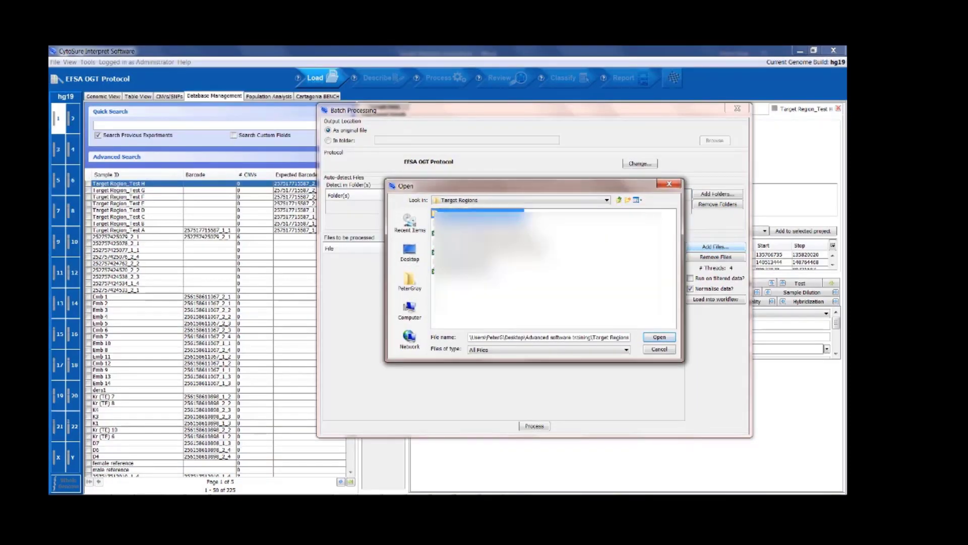
double_click(470, 214)
click(479, 223)
key(ctrl+a)
click(649, 339)
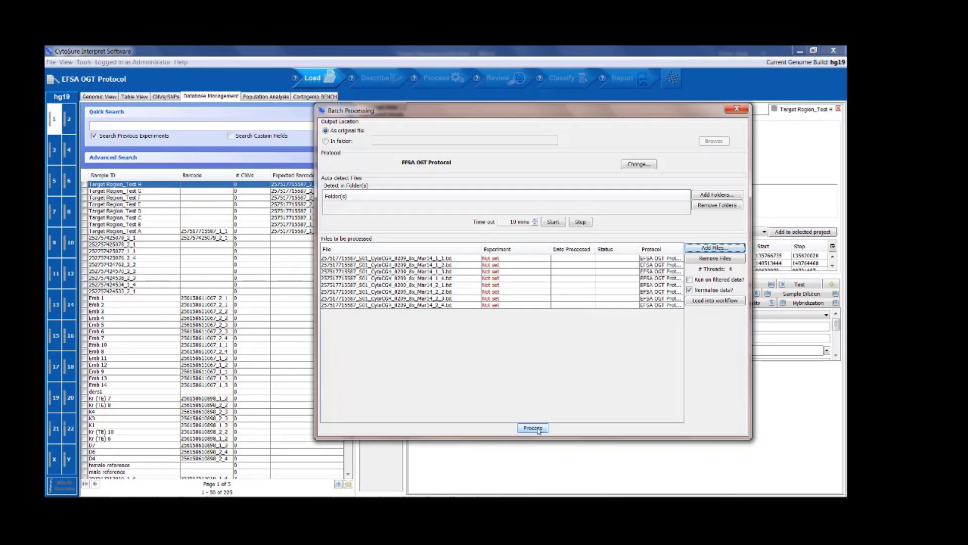
Process the batch, matching barcodes to existing sample information through Experiment -> General -> Expected Barcode, with no separate array position field
click(538, 429)
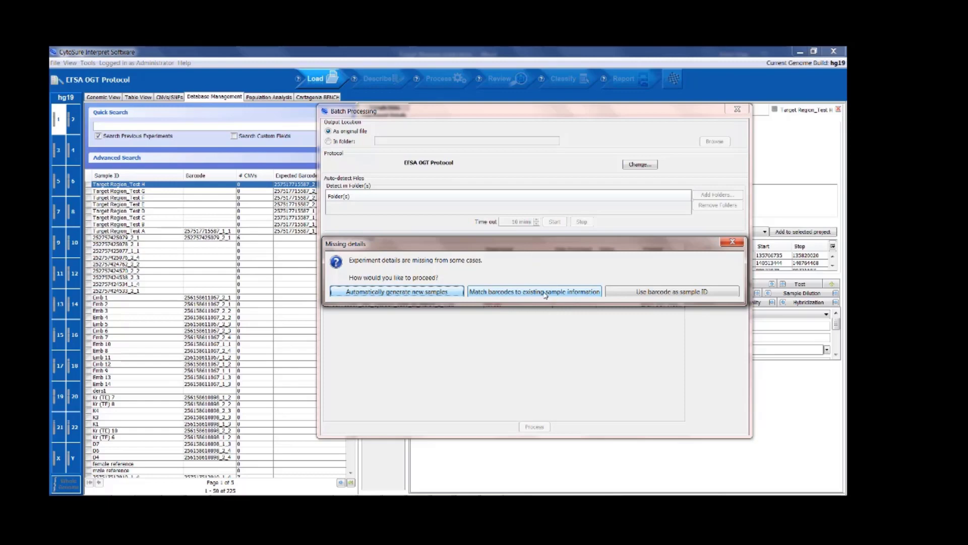
click(545, 291)
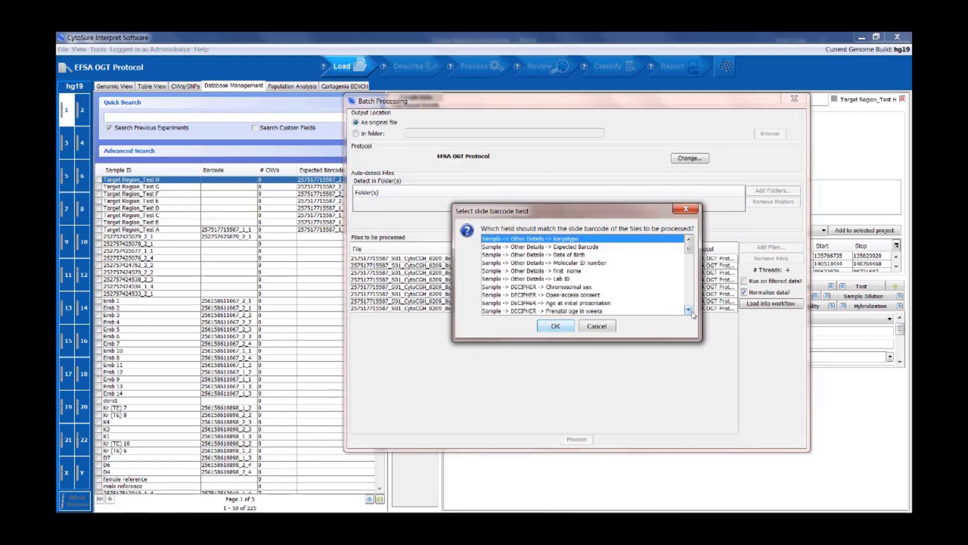
click(639, 305)
scroll(689, 310, down, 5)
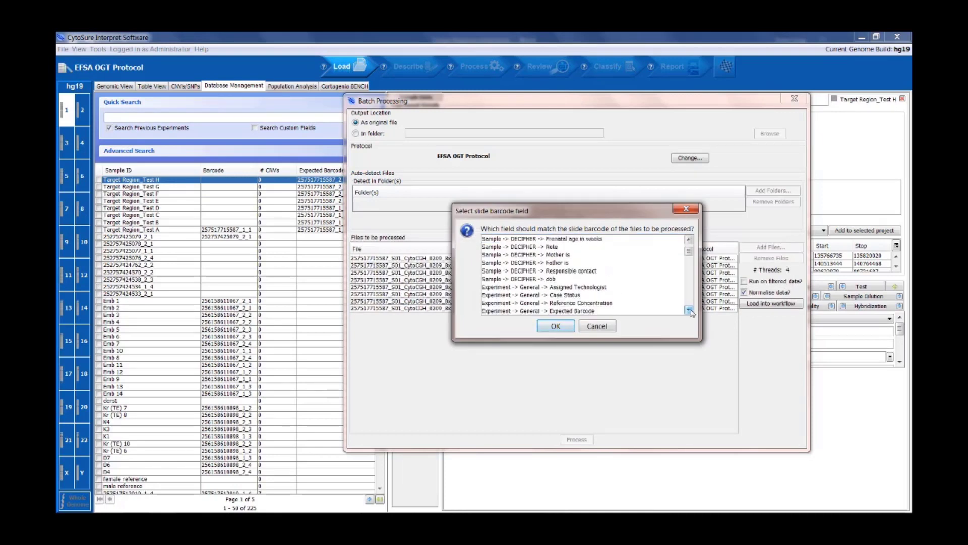
click(589, 295)
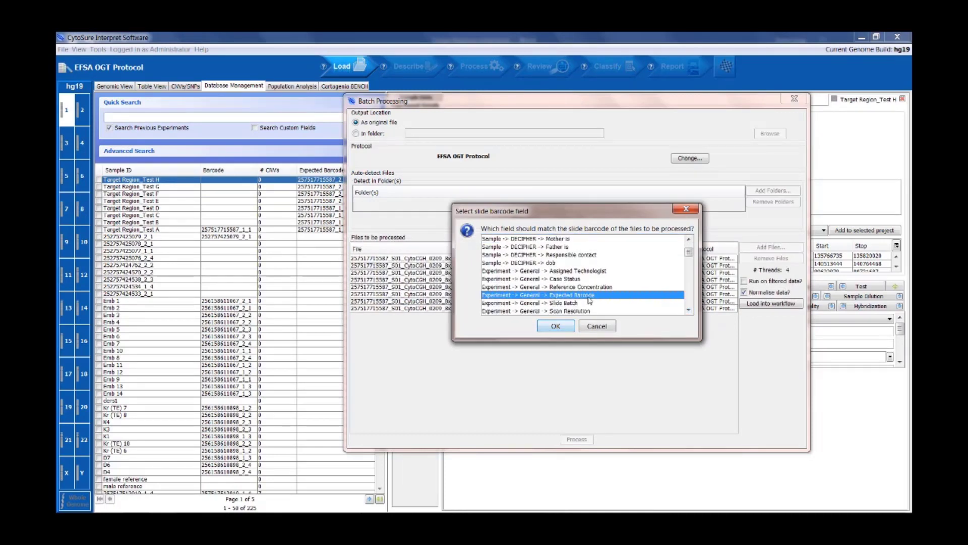
click(555, 326)
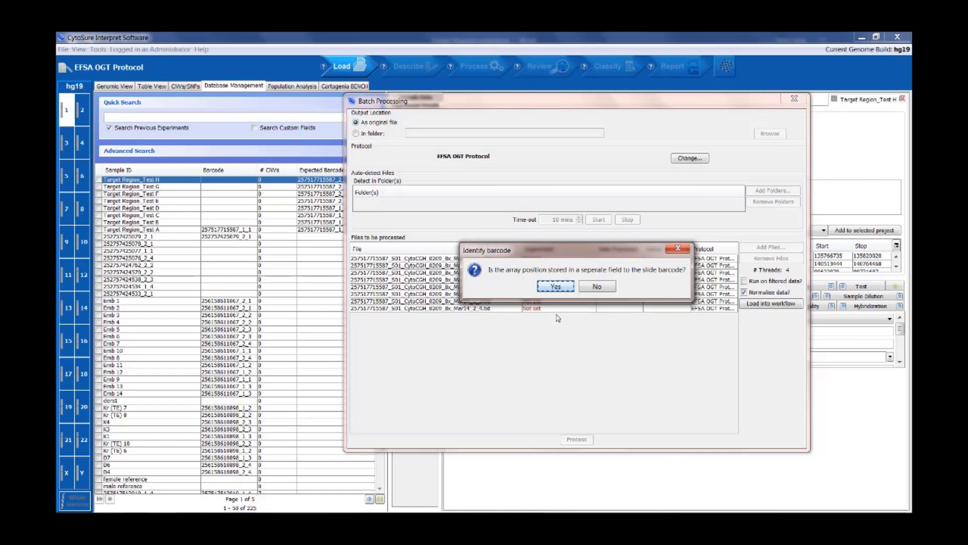
click(589, 288)
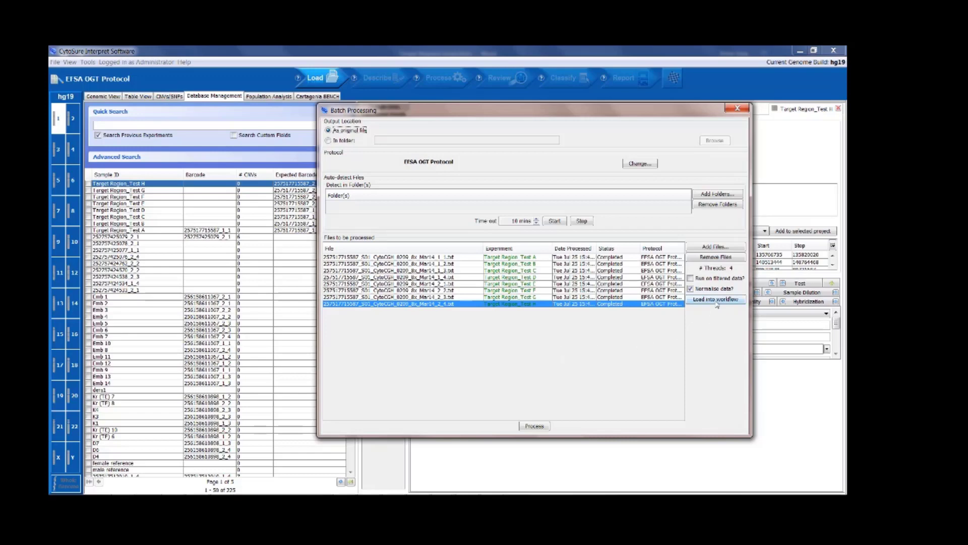
Load the processed Target Region_Test A file into the workflow, using its existing experiment information
click(457, 258)
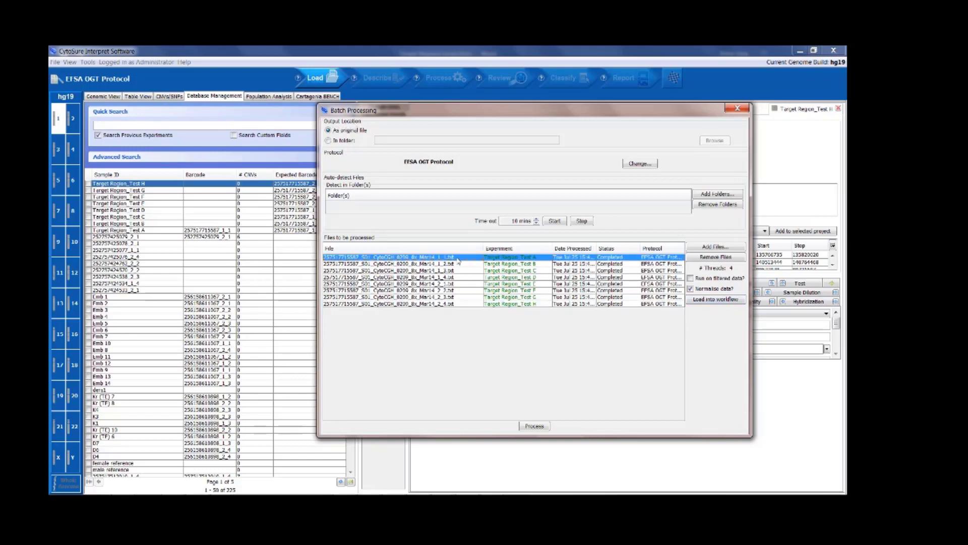
click(701, 301)
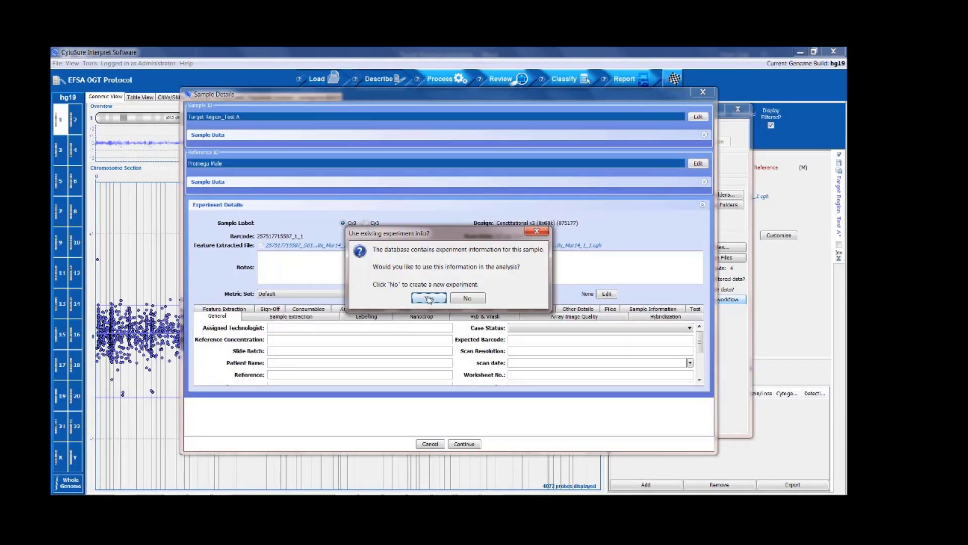
click(429, 298)
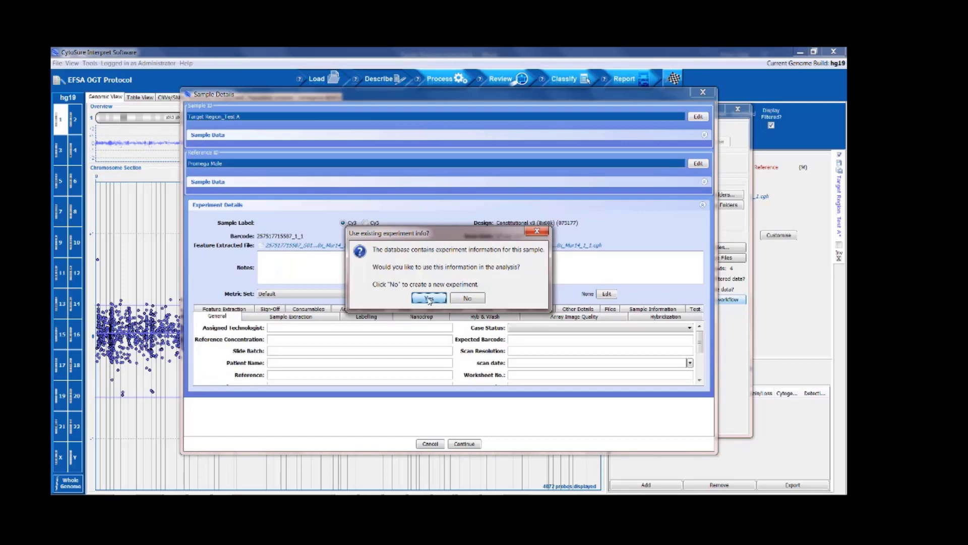
click(464, 443)
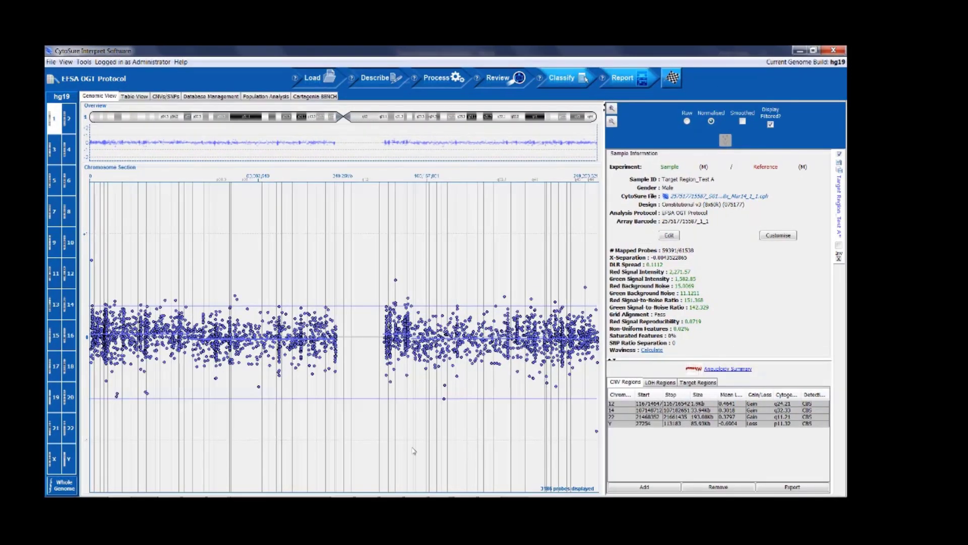
Examine Target Region_Test A across the whole genome, and step through its first eight target regions from SLC2A1 to FOXP1
click(70, 484)
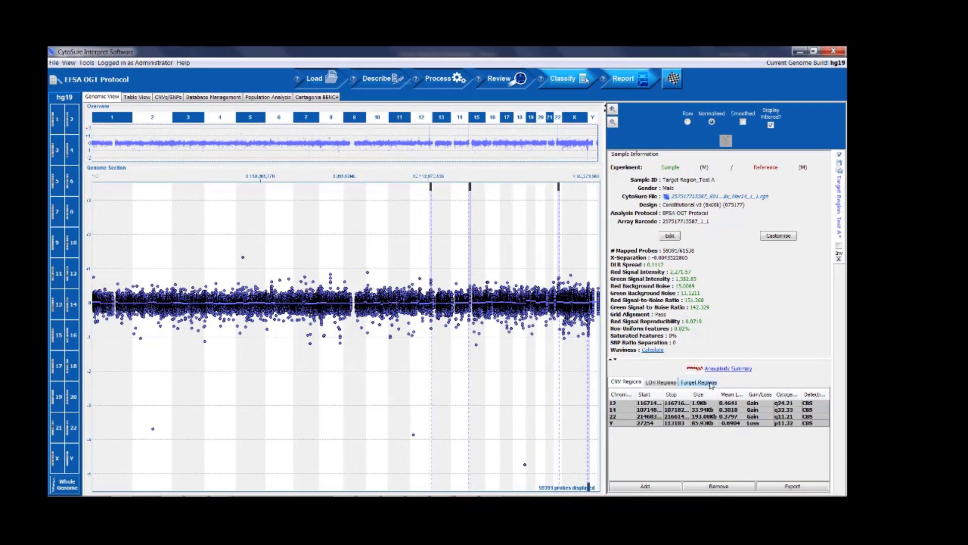
click(711, 384)
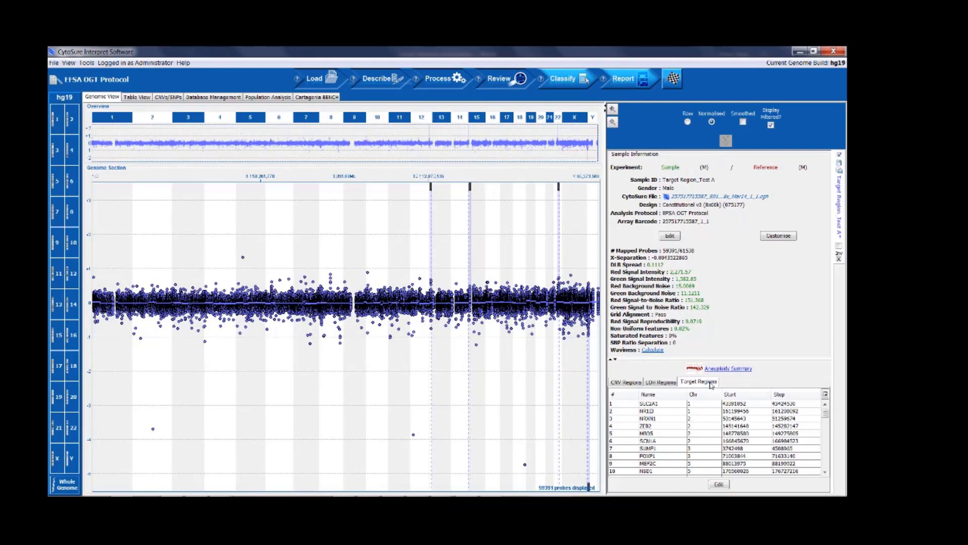
click(634, 405)
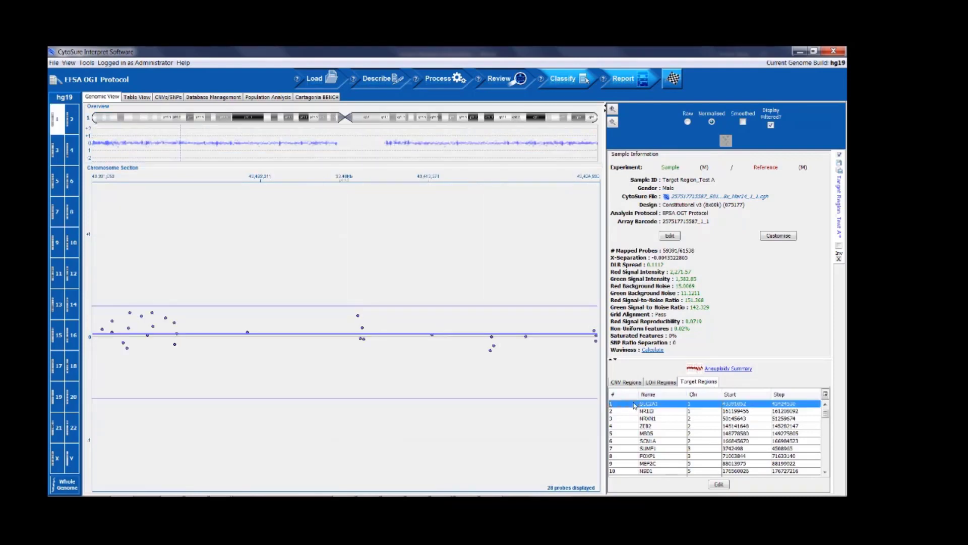
key(Down)
key(Down)
key(Down)
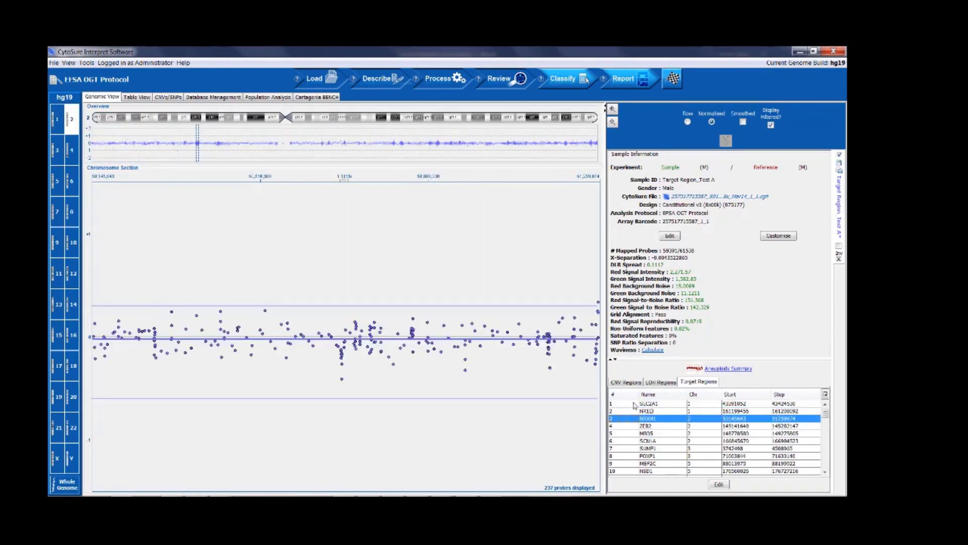
key(Down)
key(Down)
key(Down)
key(Down)
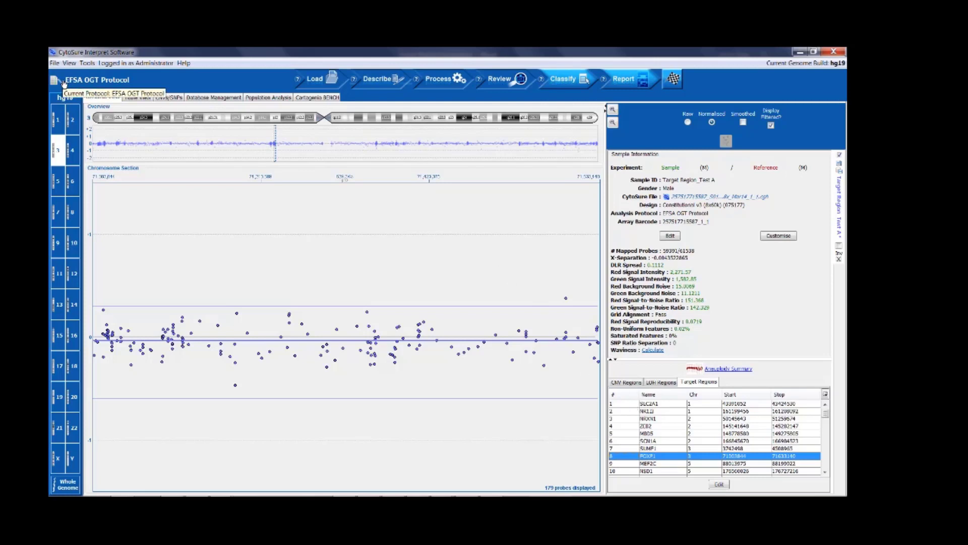
Review the probe filtering options, including the setting for removing probes outside target regions during batch processing
click(87, 64)
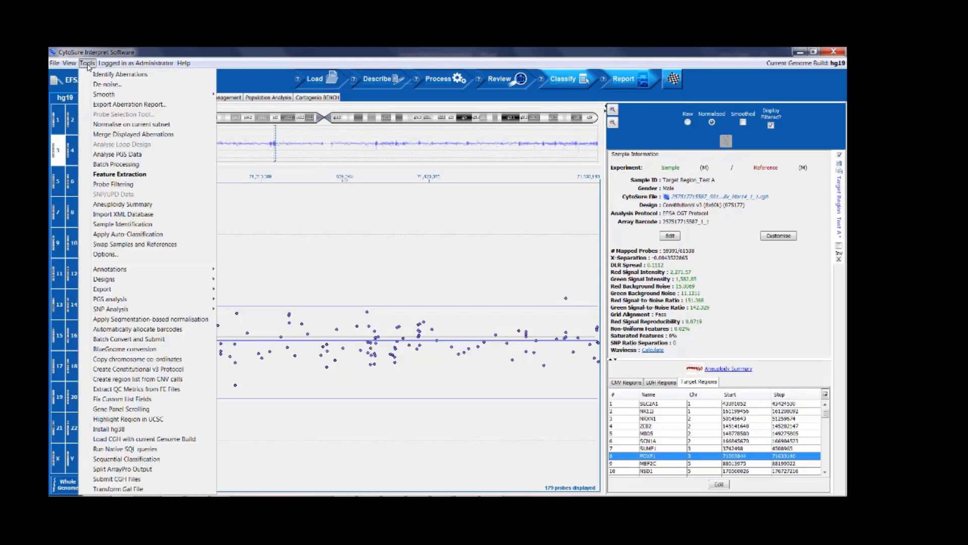
click(110, 253)
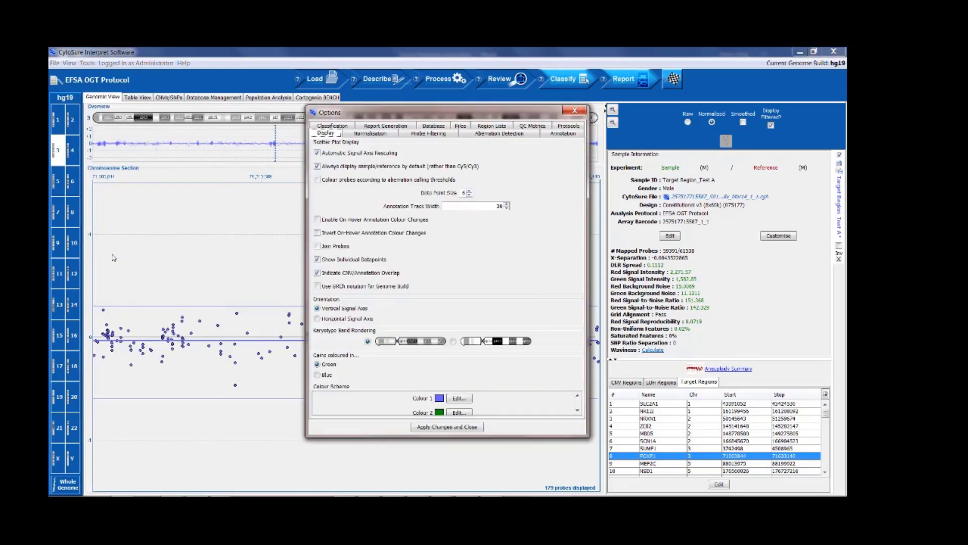
click(438, 134)
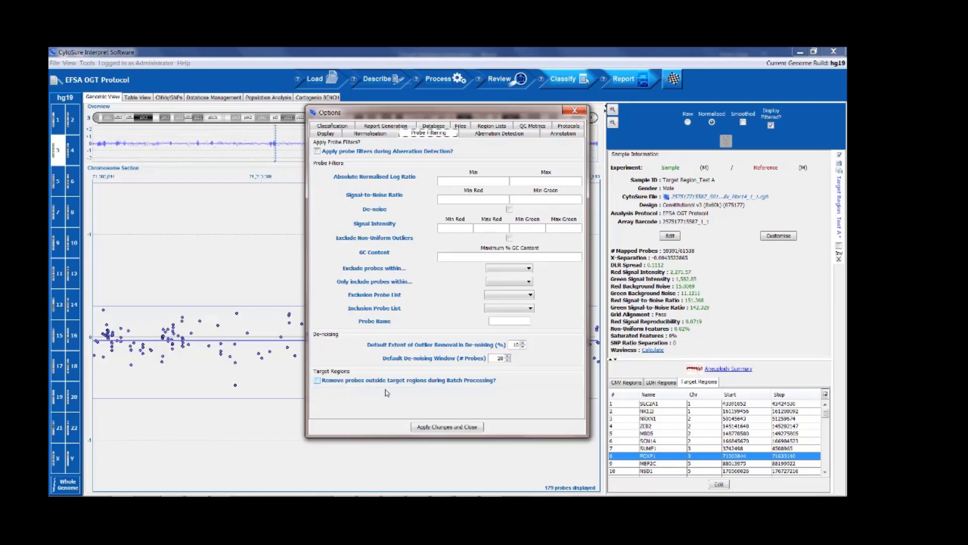
click(580, 111)
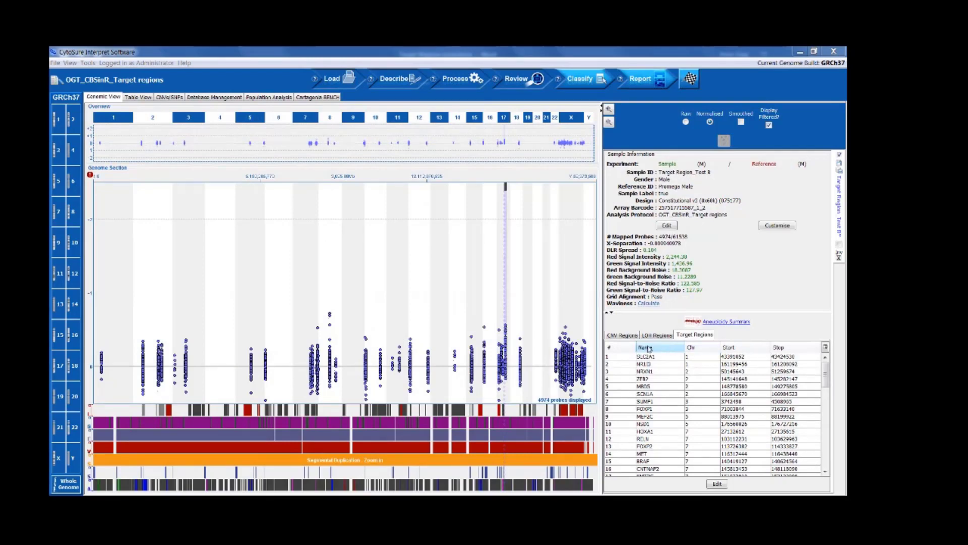
Inspect the probes of the first two target regions of Target Region_Test B, starting with SLC2A1
click(622, 357)
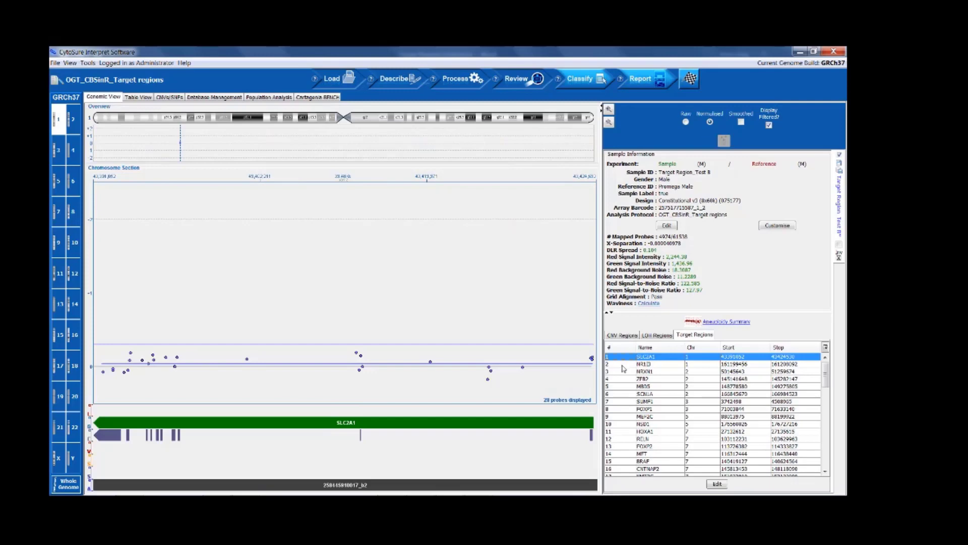
click(624, 365)
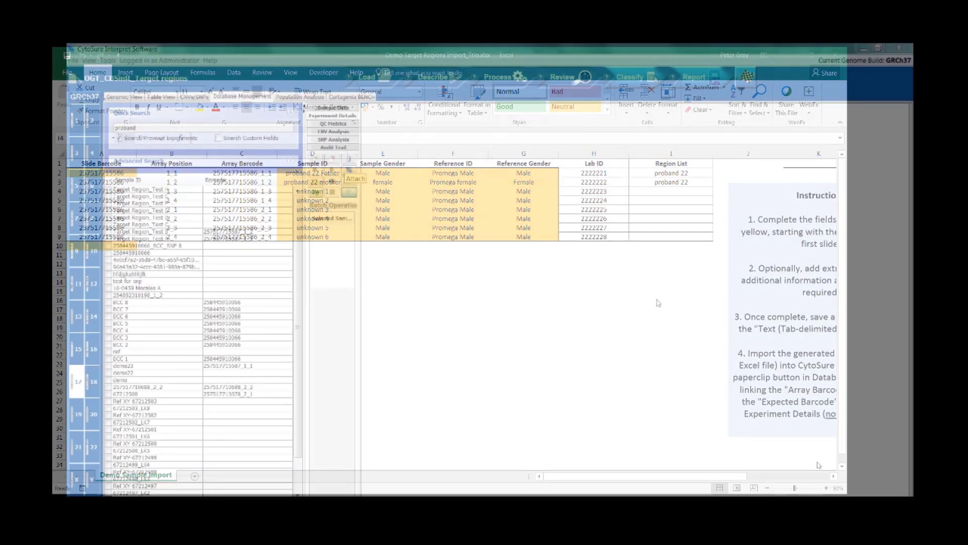
Start attaching sample data without an existing parser, and name the new parser Trio sample import
click(349, 159)
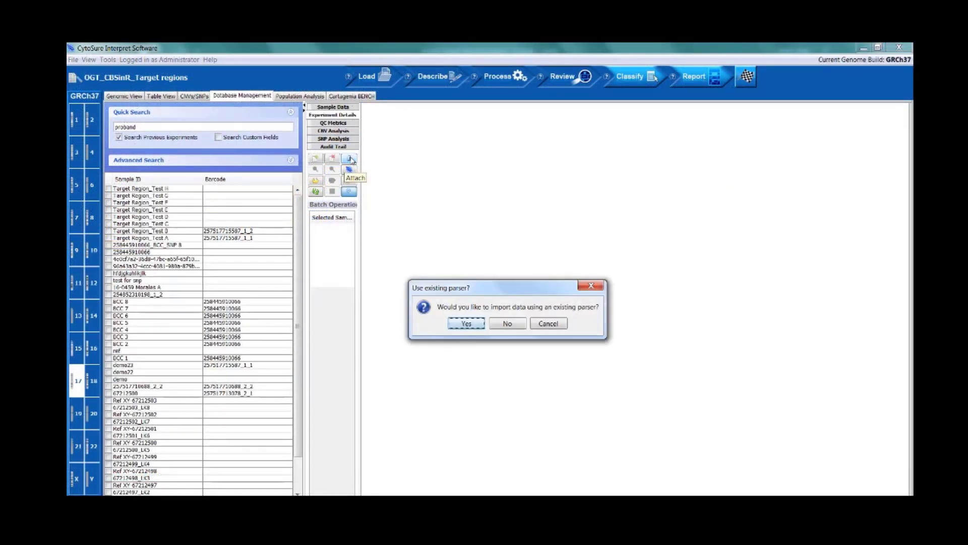
click(506, 323)
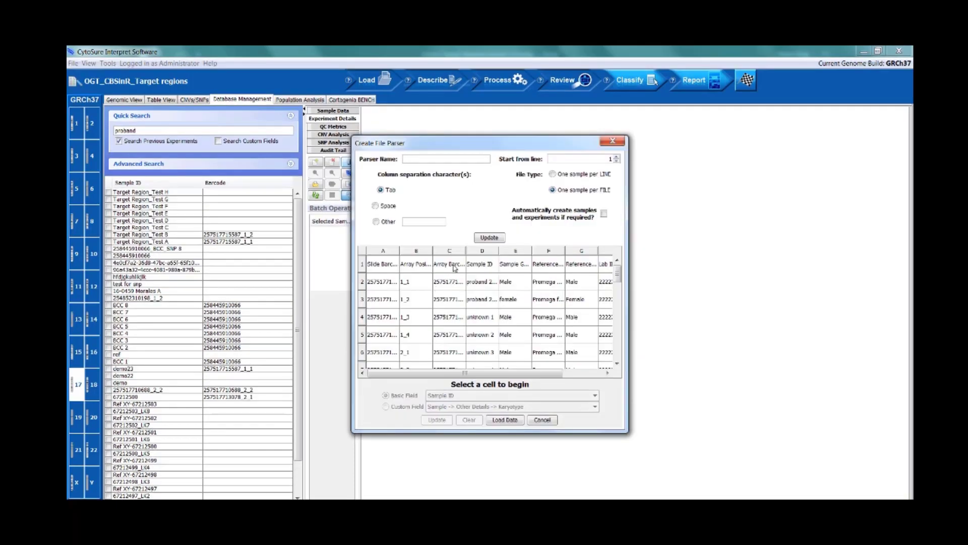
text(Trio sample import)
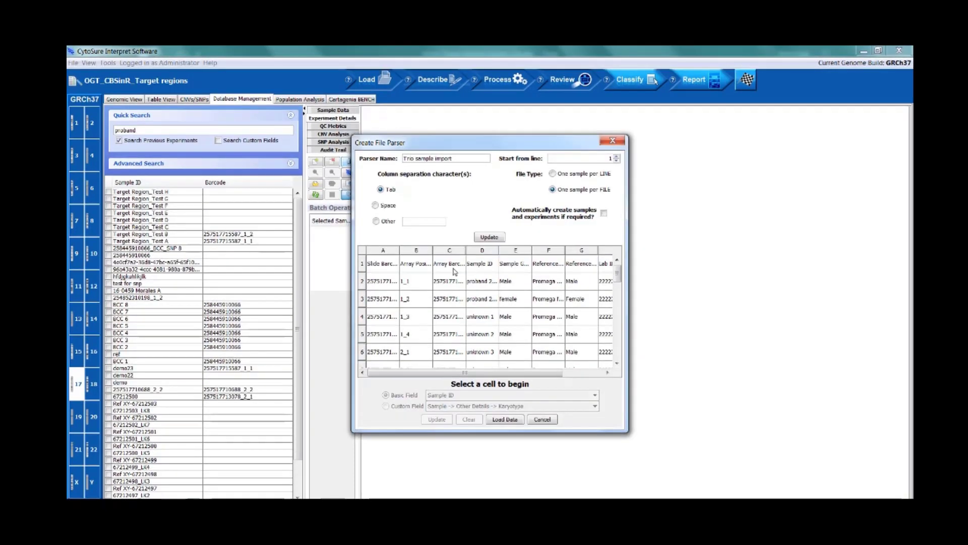
Map the Array Barcode header to the custom field Experiment -> General -> Expected Barcode
click(456, 270)
click(401, 408)
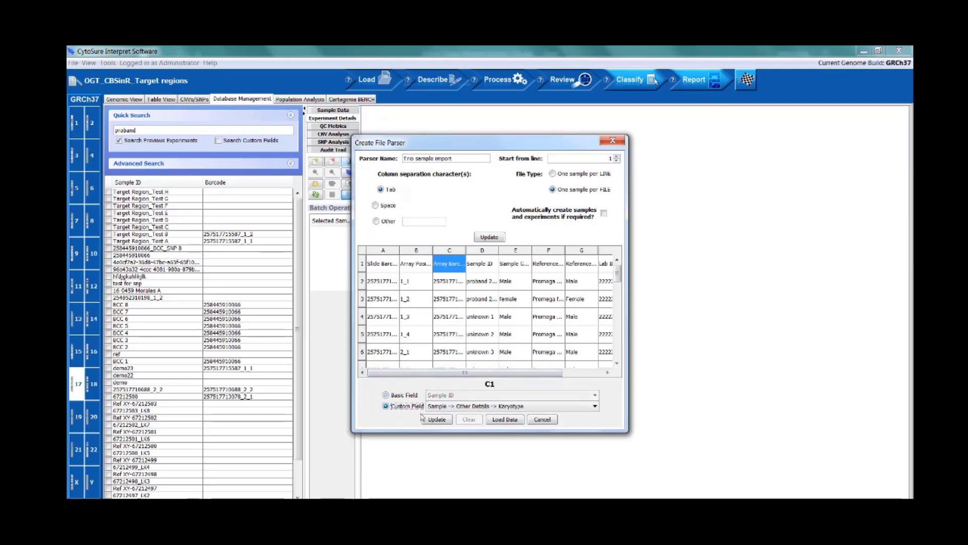
click(595, 406)
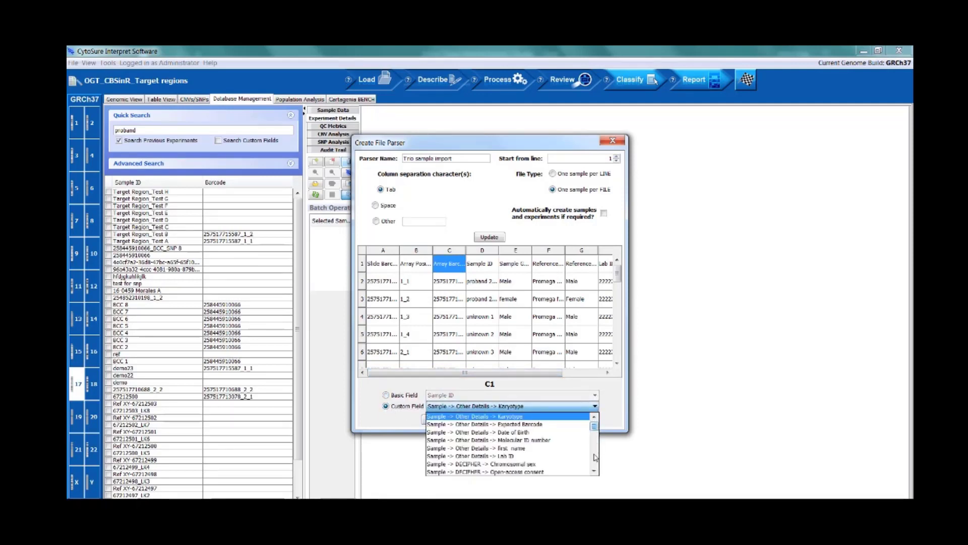
scroll(595, 457, down, 5)
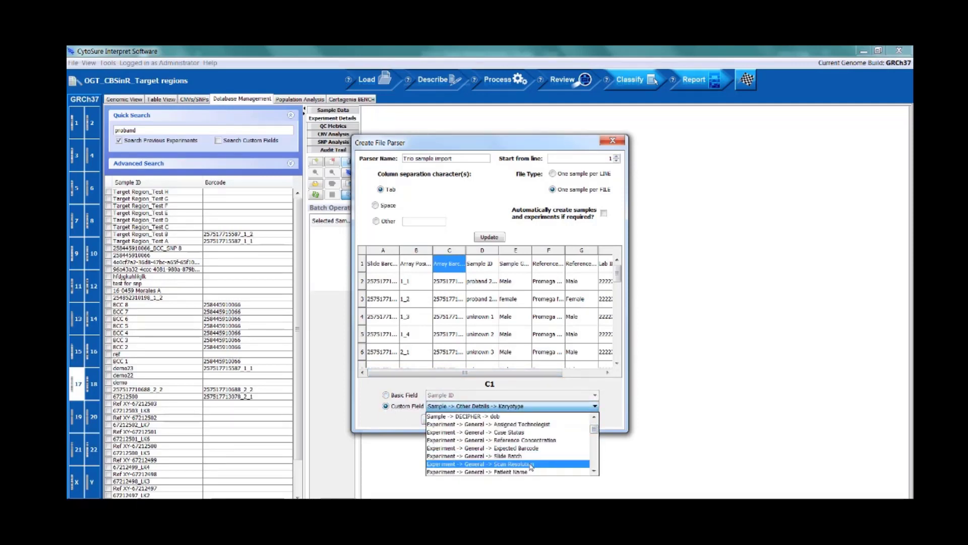
click(520, 449)
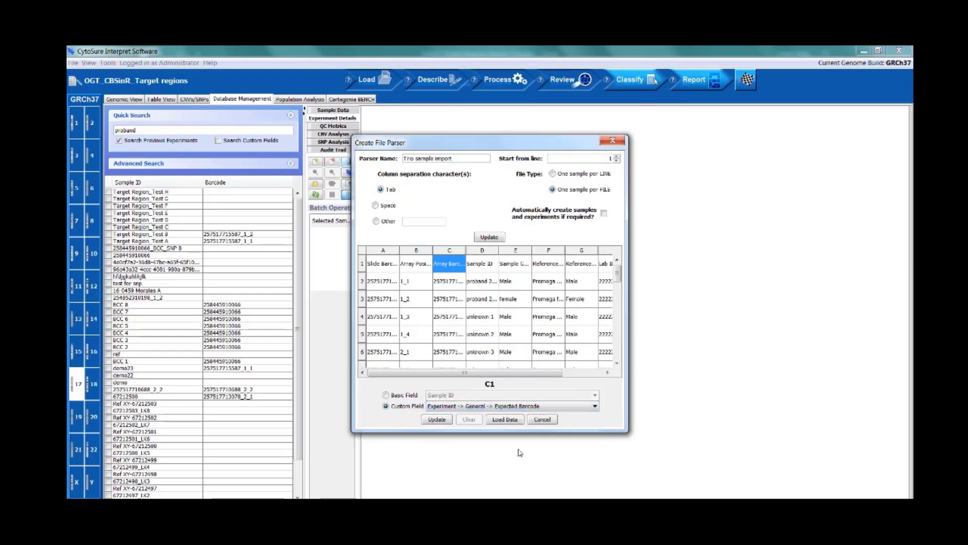
click(433, 423)
Map the Sample ID header to the basic field Sample ID and the sample gender header to Sample Gender
click(482, 265)
click(386, 395)
click(436, 420)
click(516, 264)
click(595, 395)
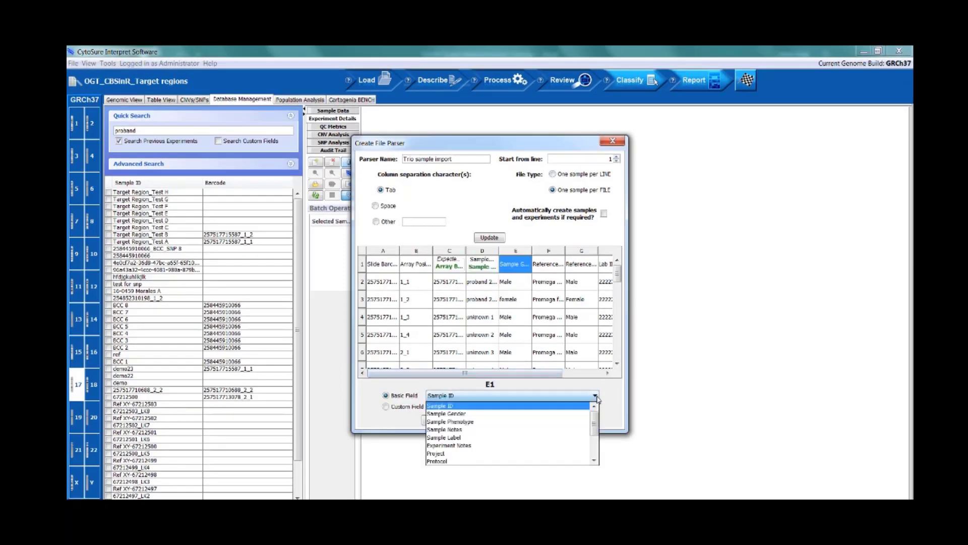
click(454, 412)
click(437, 420)
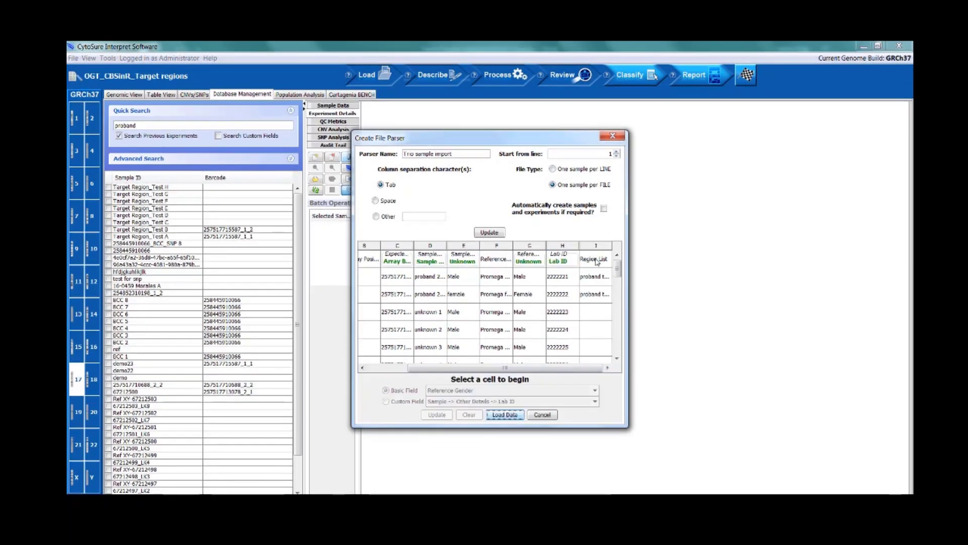
Start mapping the Region List header to a basic field and look through the available field options
click(596, 265)
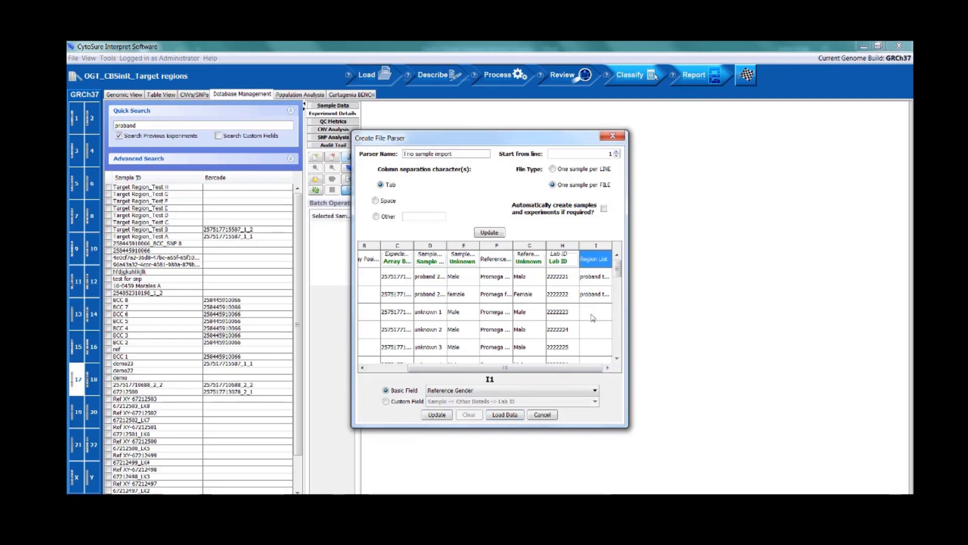
click(595, 391)
drag(594, 430, 595, 446)
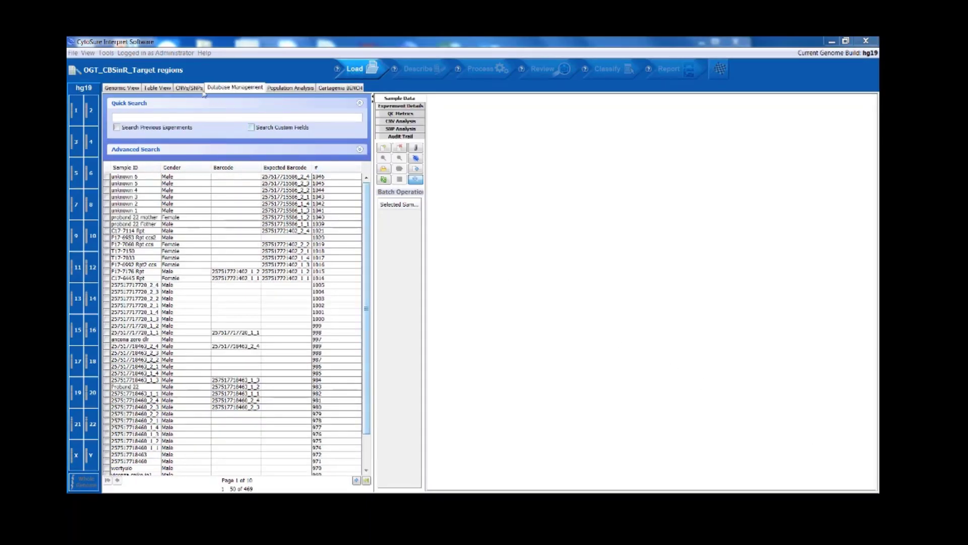
Start batch processing and browse to the Target Regions folder in Advanced software training to add files
click(110, 54)
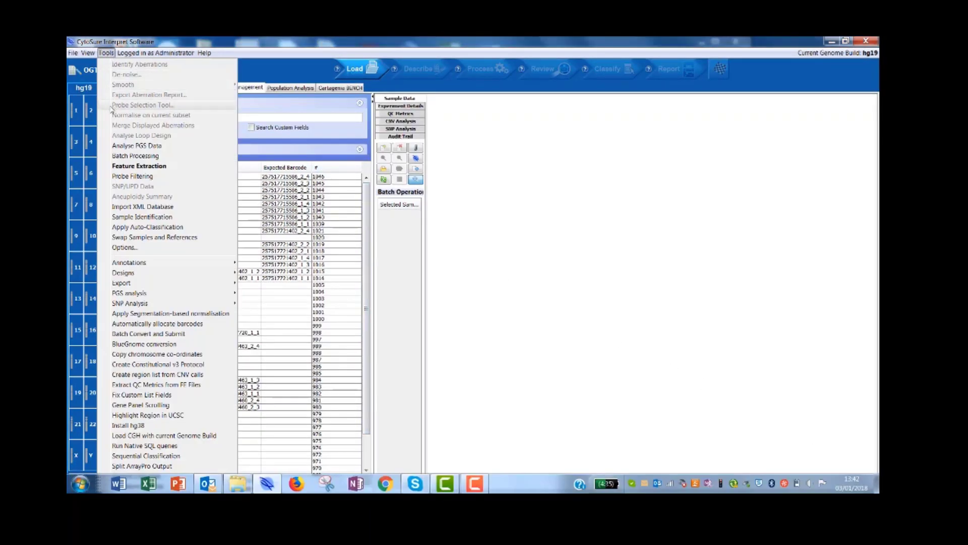
click(125, 157)
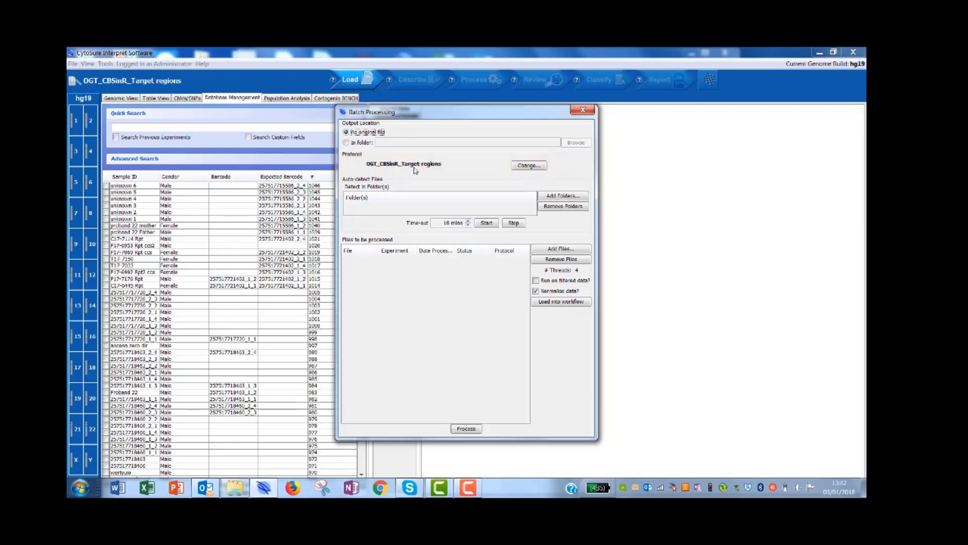
click(551, 249)
click(340, 254)
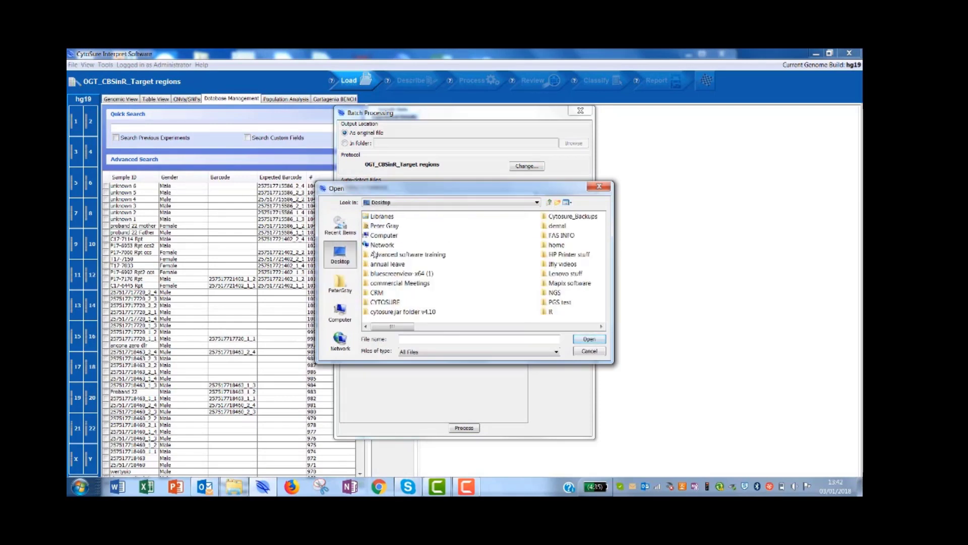
click(386, 255)
double_click(386, 255)
double_click(387, 254)
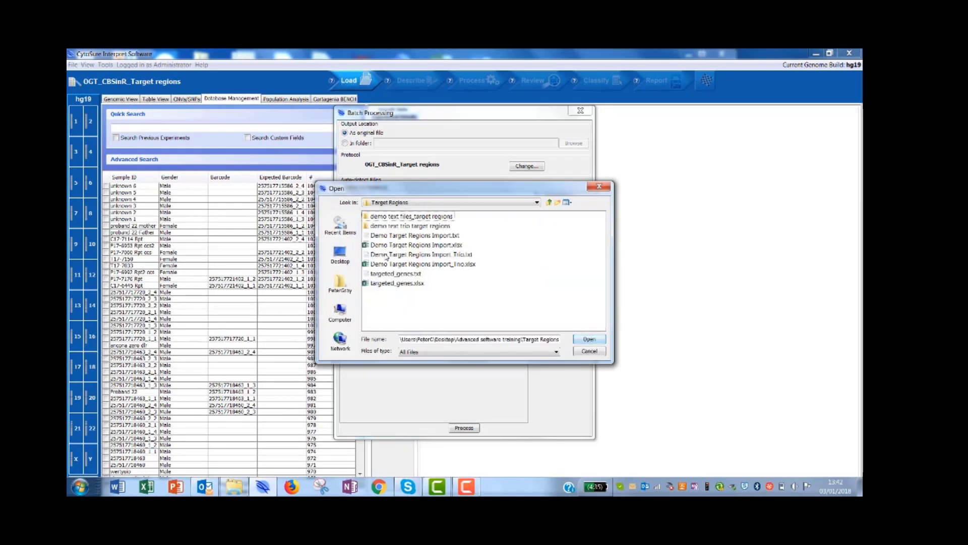
double_click(391, 225)
click(393, 217)
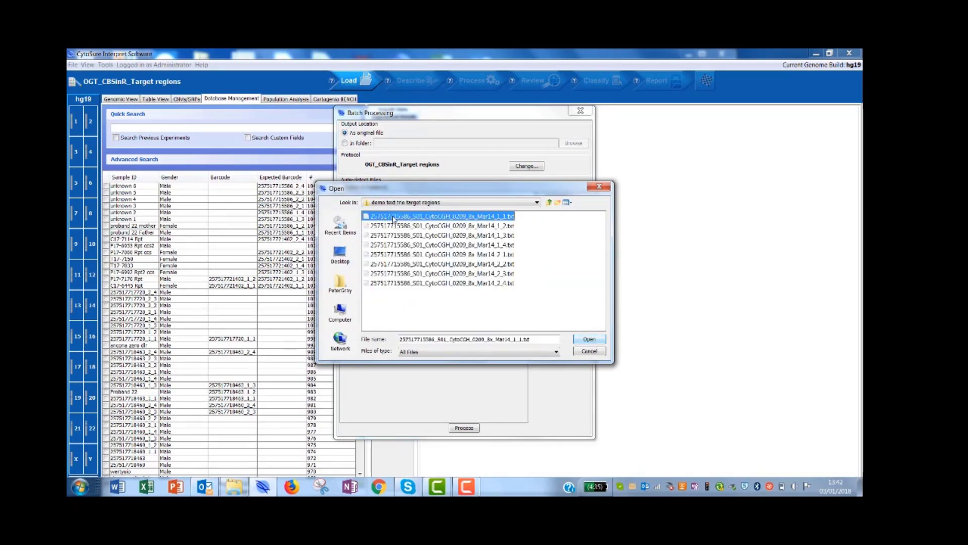
shift+click(396, 226)
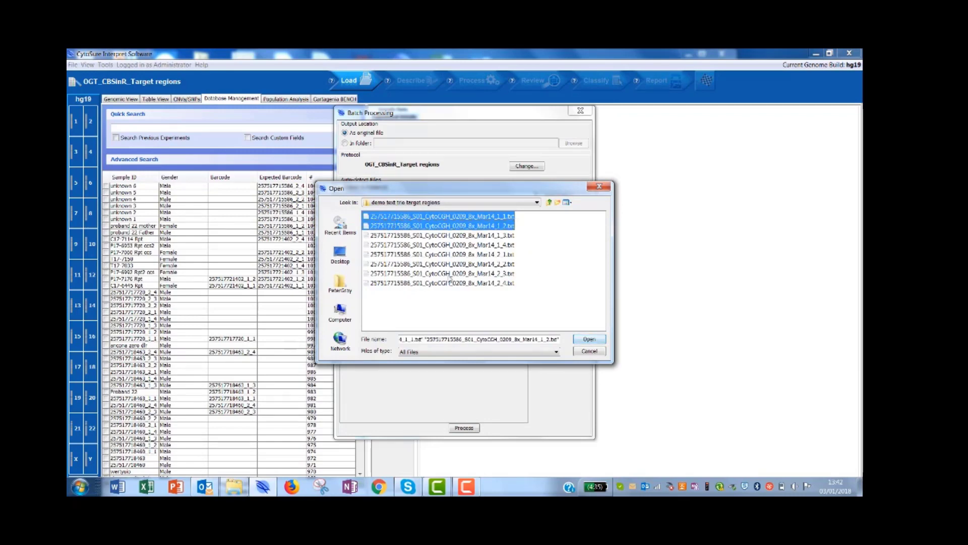
click(588, 339)
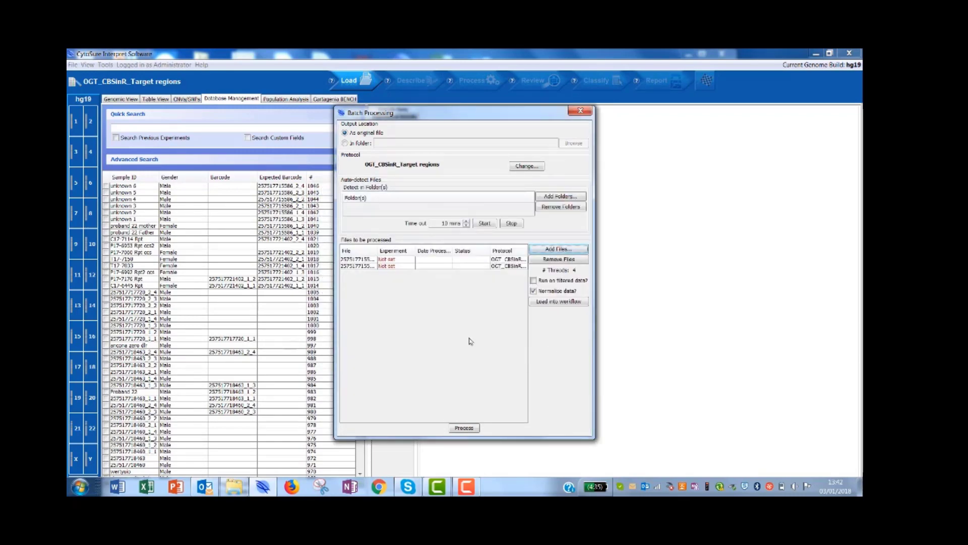
Process the files by matching barcodes to existing sample information through Experiment -> General -> Expected Barcode, without a separate array position field
click(465, 428)
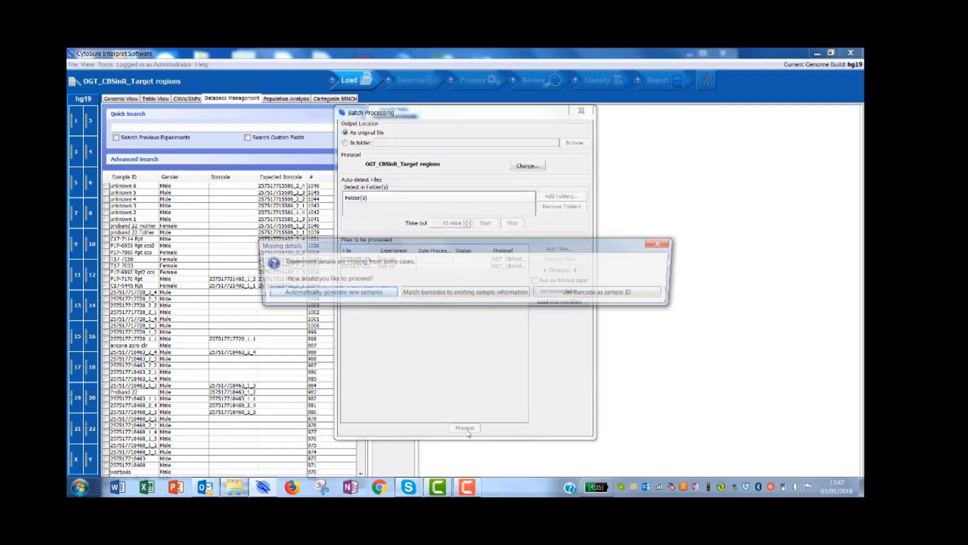
click(488, 297)
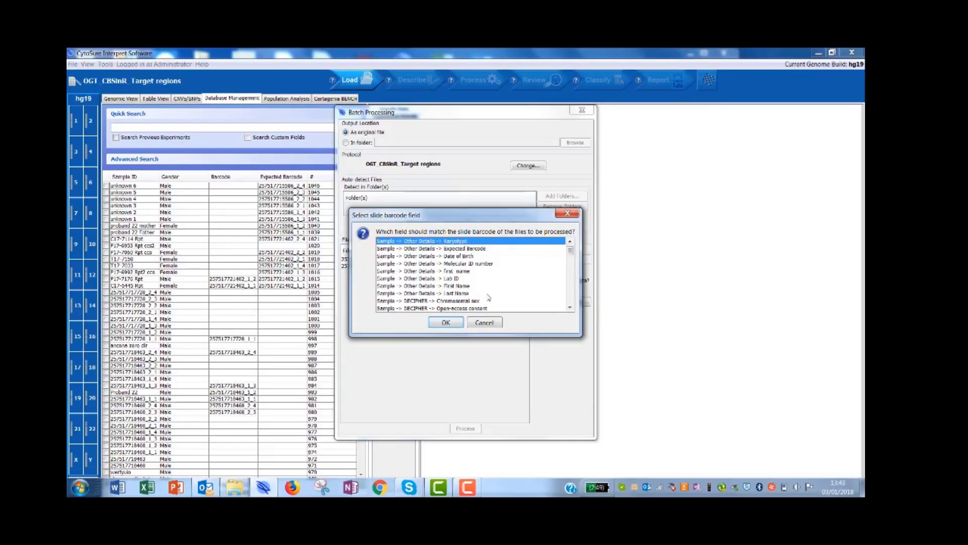
click(571, 304)
click(571, 305)
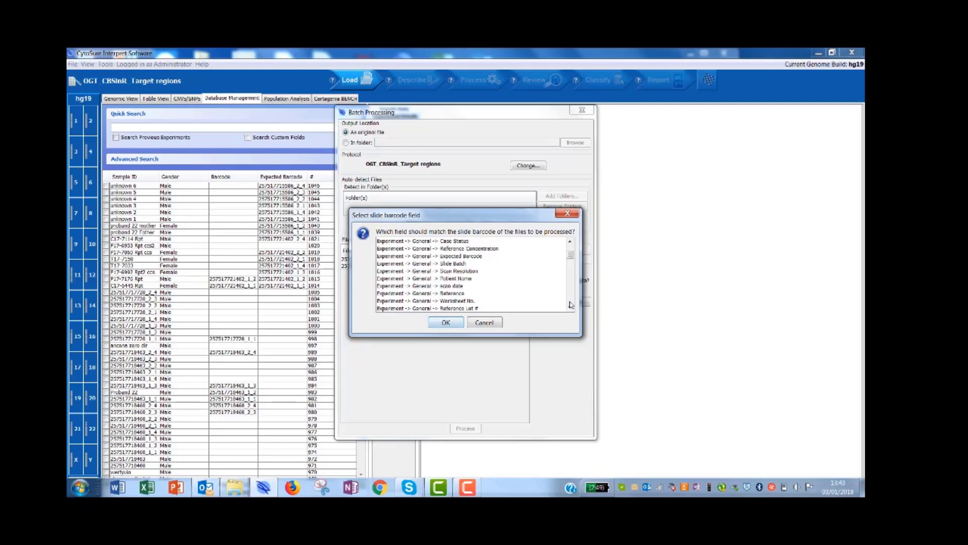
click(473, 257)
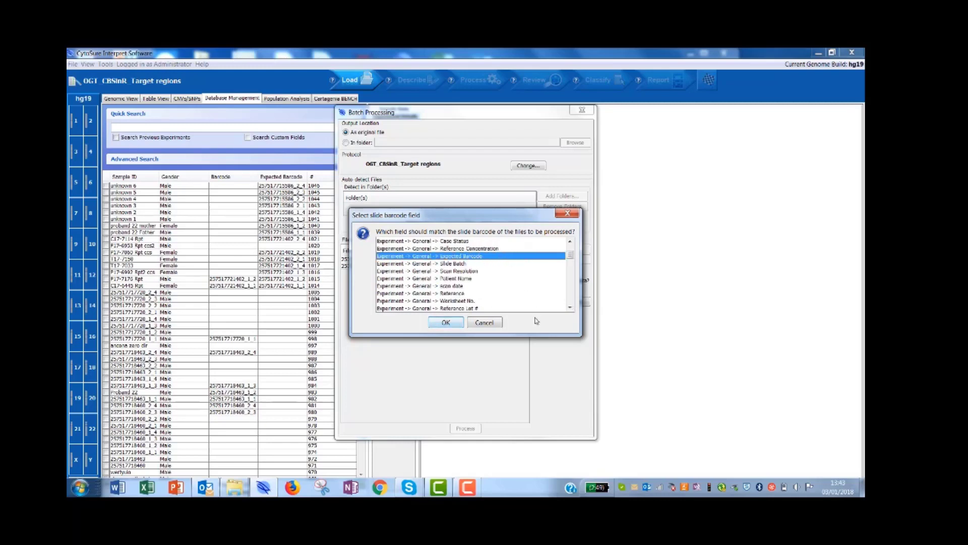
click(447, 323)
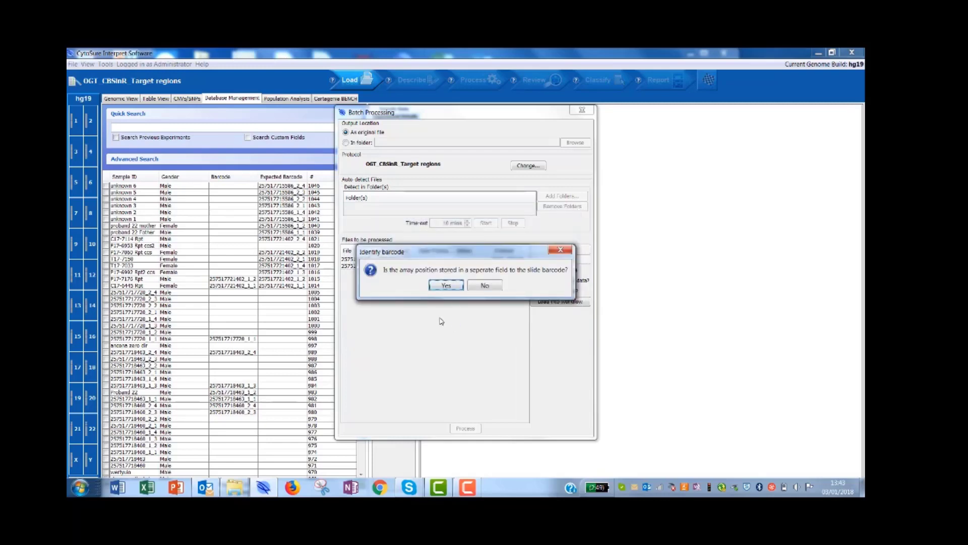
click(493, 289)
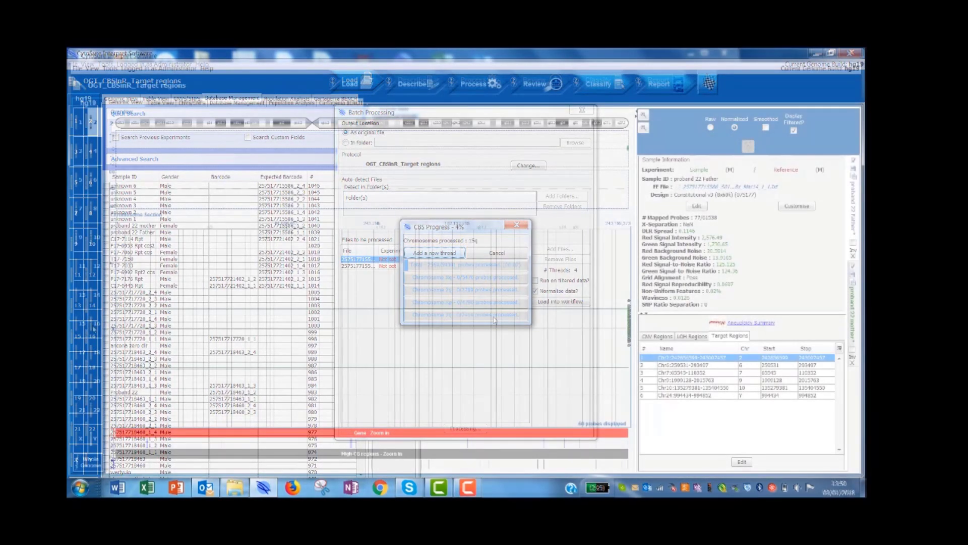
View the whole genome of proband 22 Father and inspect the probes of target regions 2 to 6 one by one
click(87, 460)
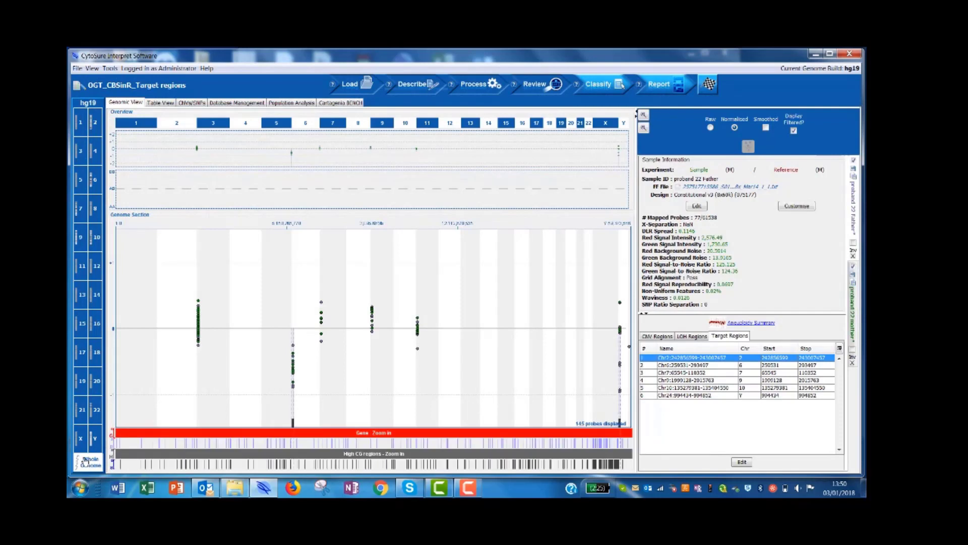
click(652, 365)
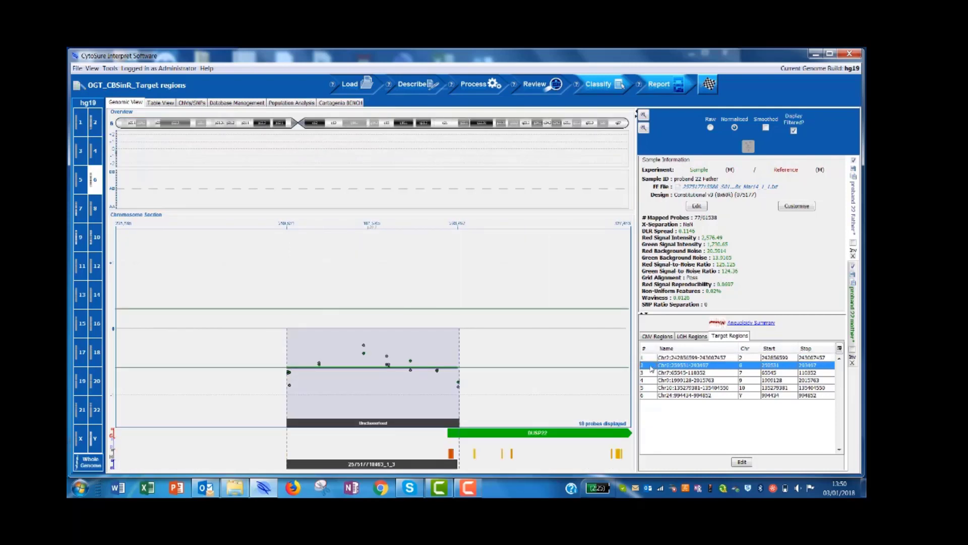
click(652, 374)
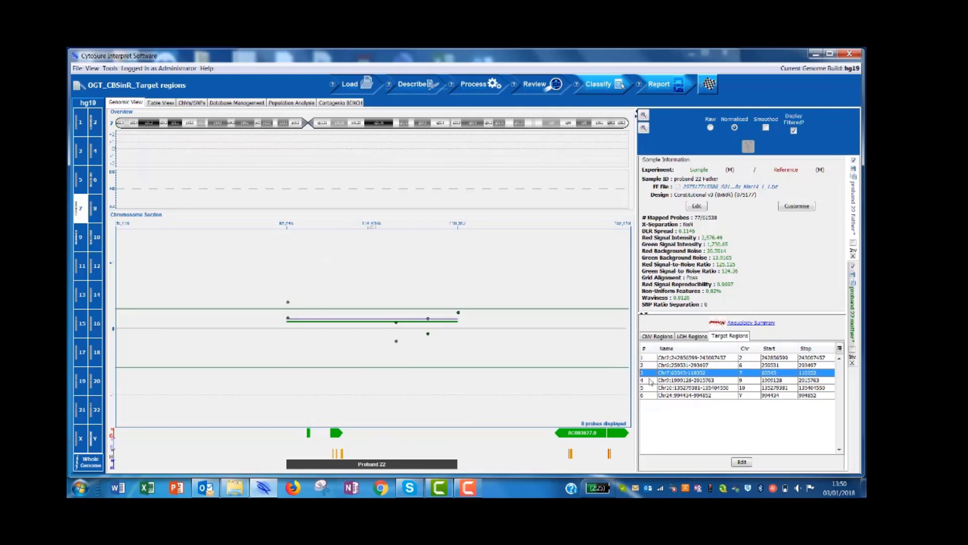
click(652, 380)
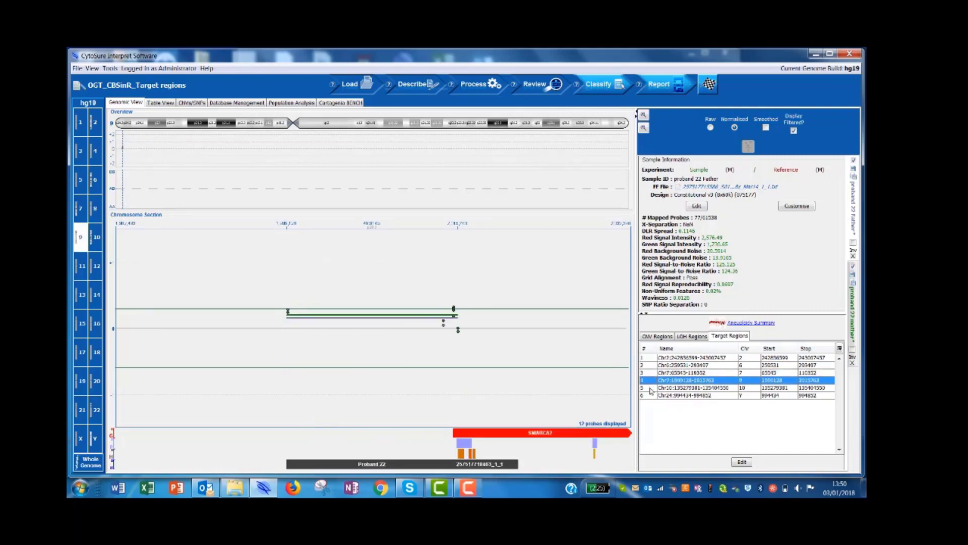
click(651, 387)
click(651, 396)
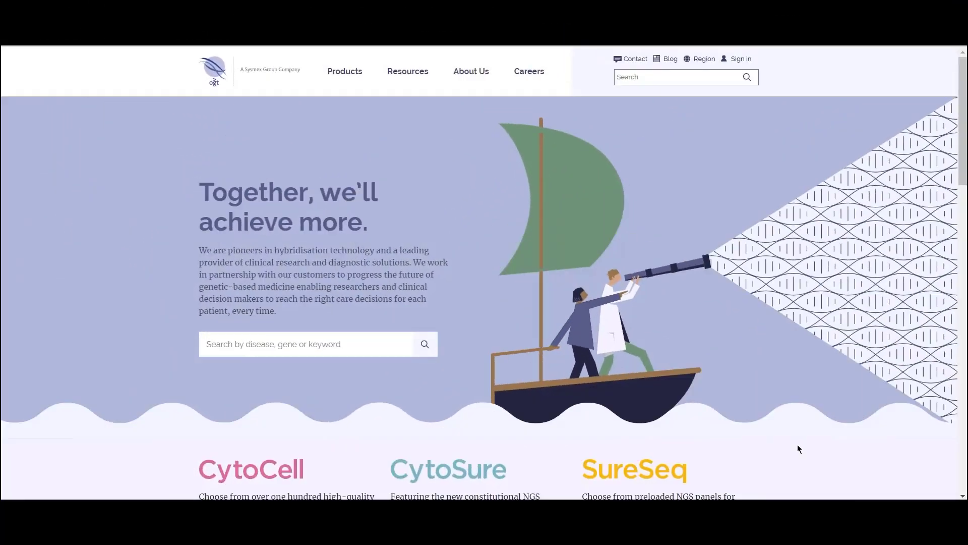
Switch to the OGT website and bring up its Resources & support options
mouse_move(404, 76)
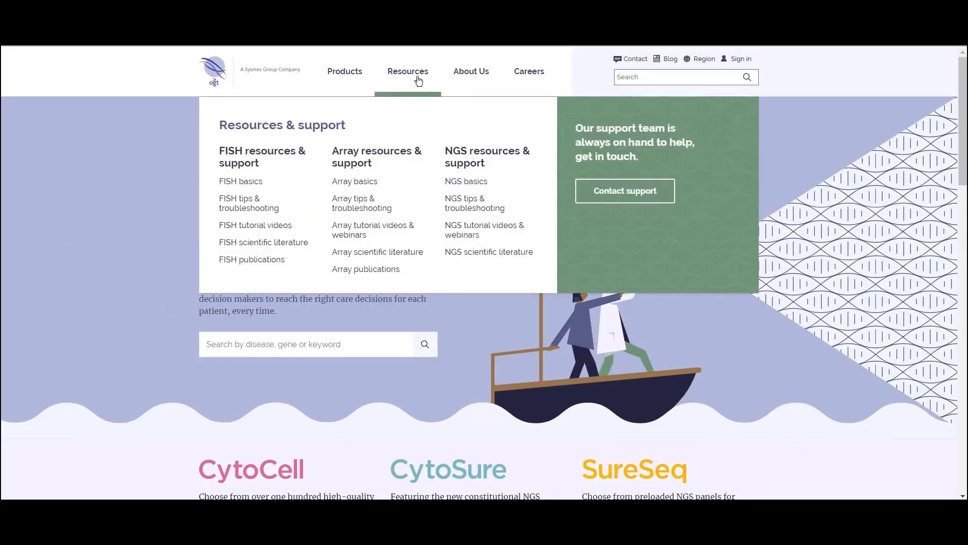